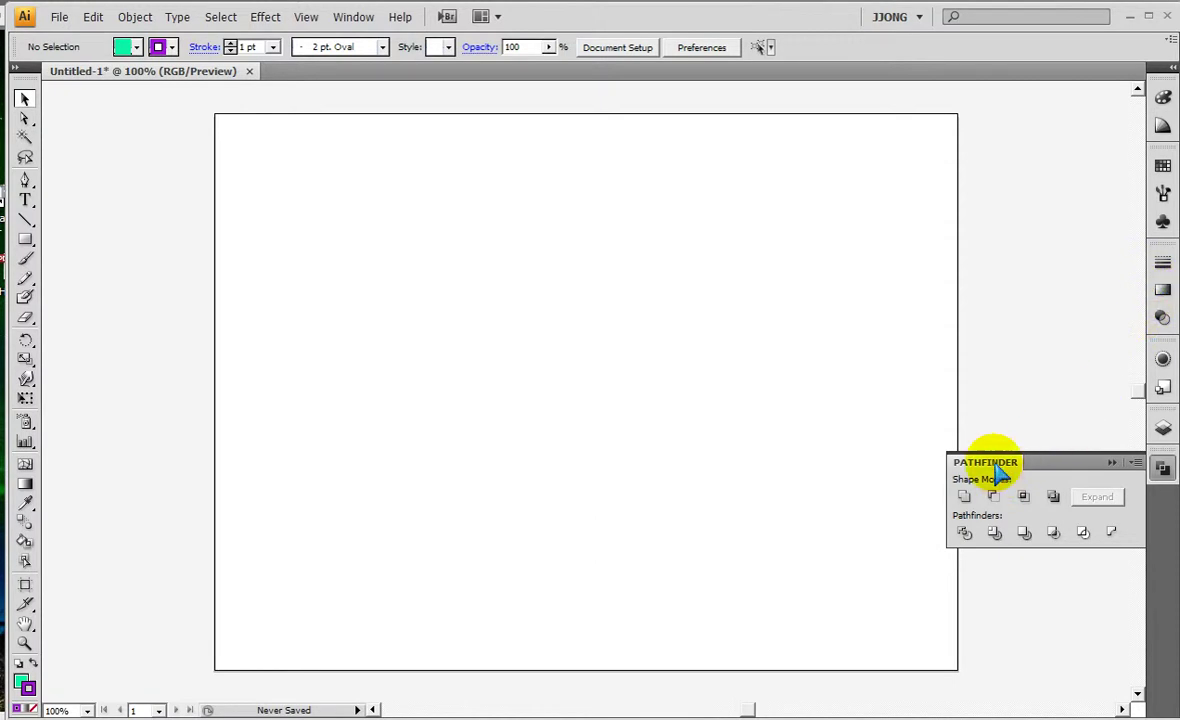
# Detach the Pathfinder and Swatches panels from the dock into floating panels on the canvas
pyautogui.moveTo(985, 460); pyautogui.dragTo(418, 170)
pyautogui.click(1163, 165)
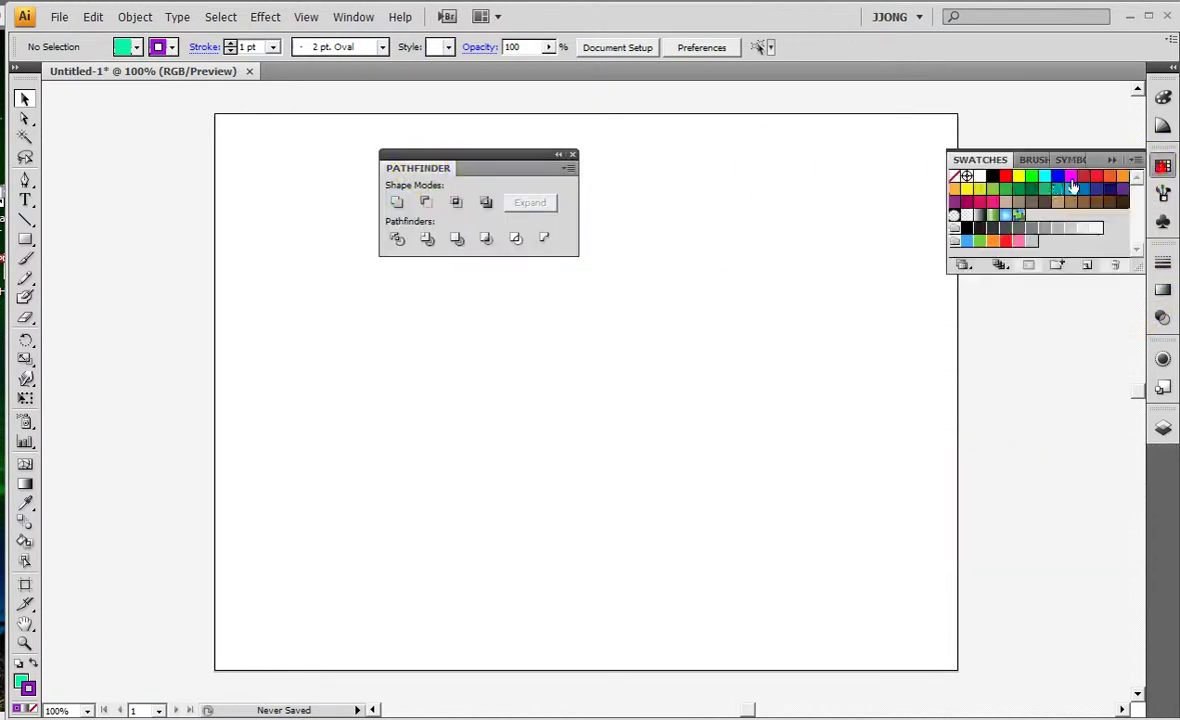
pyautogui.moveTo(980, 162); pyautogui.dragTo(700, 160)
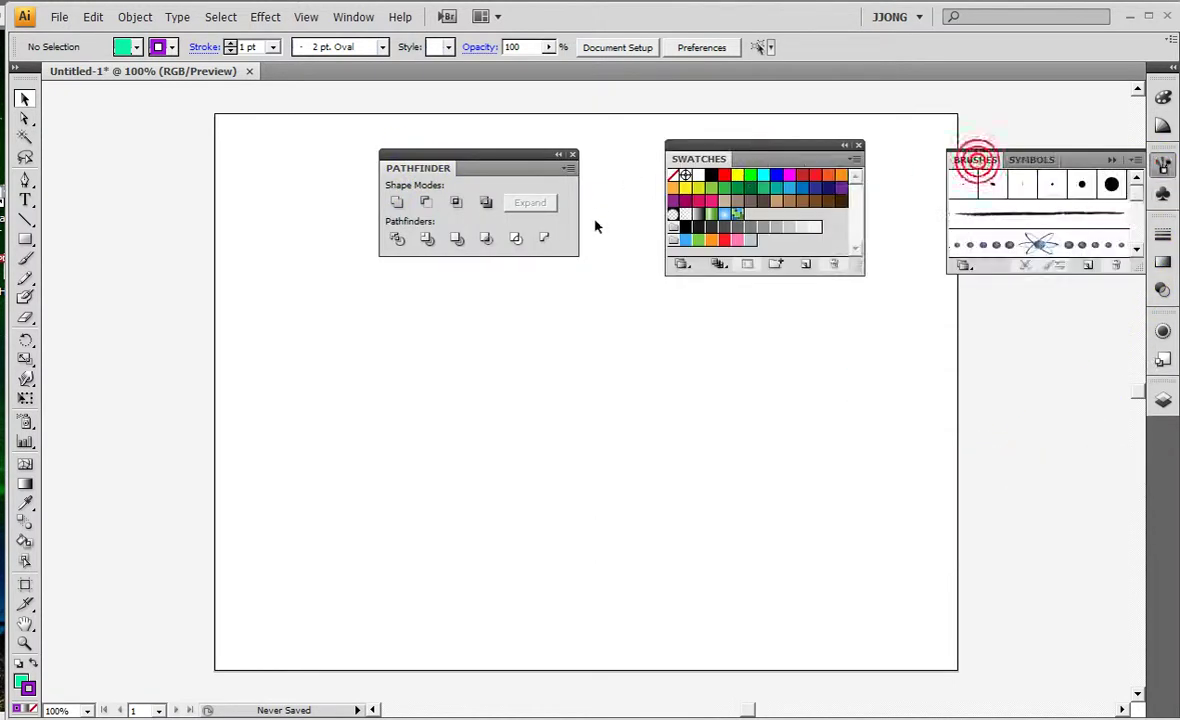
pyautogui.click(410, 166)
pyautogui.moveTo(537, 543); pyautogui.dragTo(540, 548)
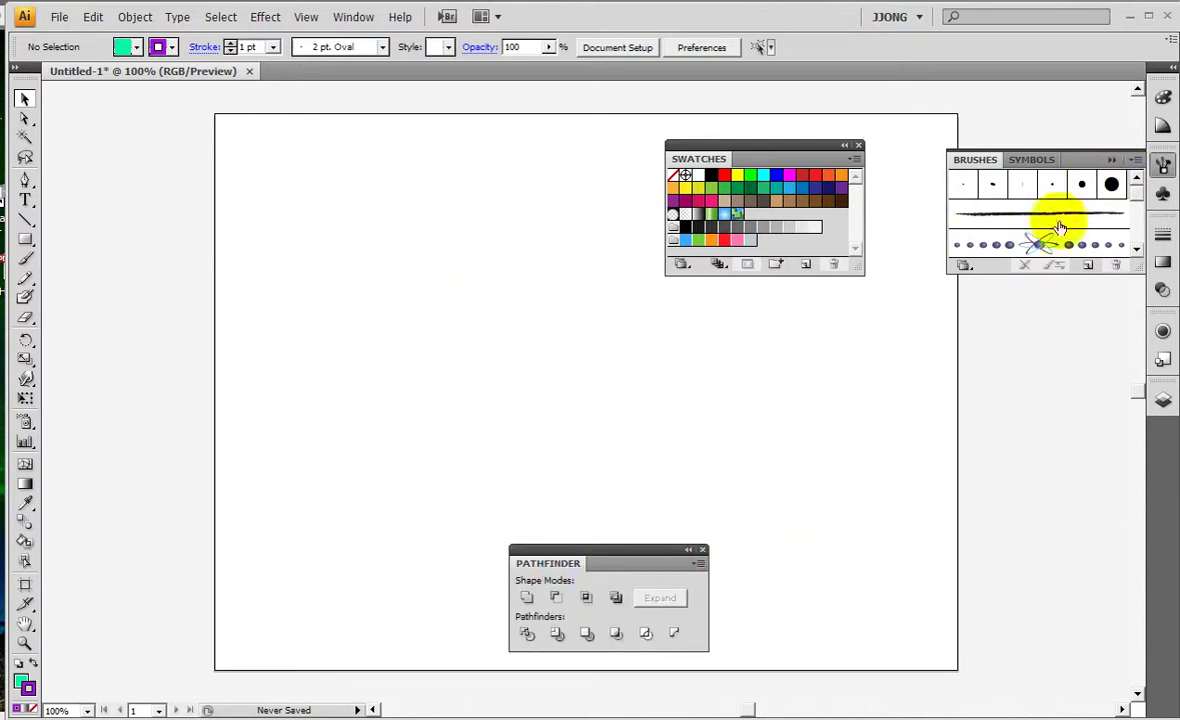
# Close the floating Brushes, Swatches and Pathfinder panels
pyautogui.click(1105, 147)
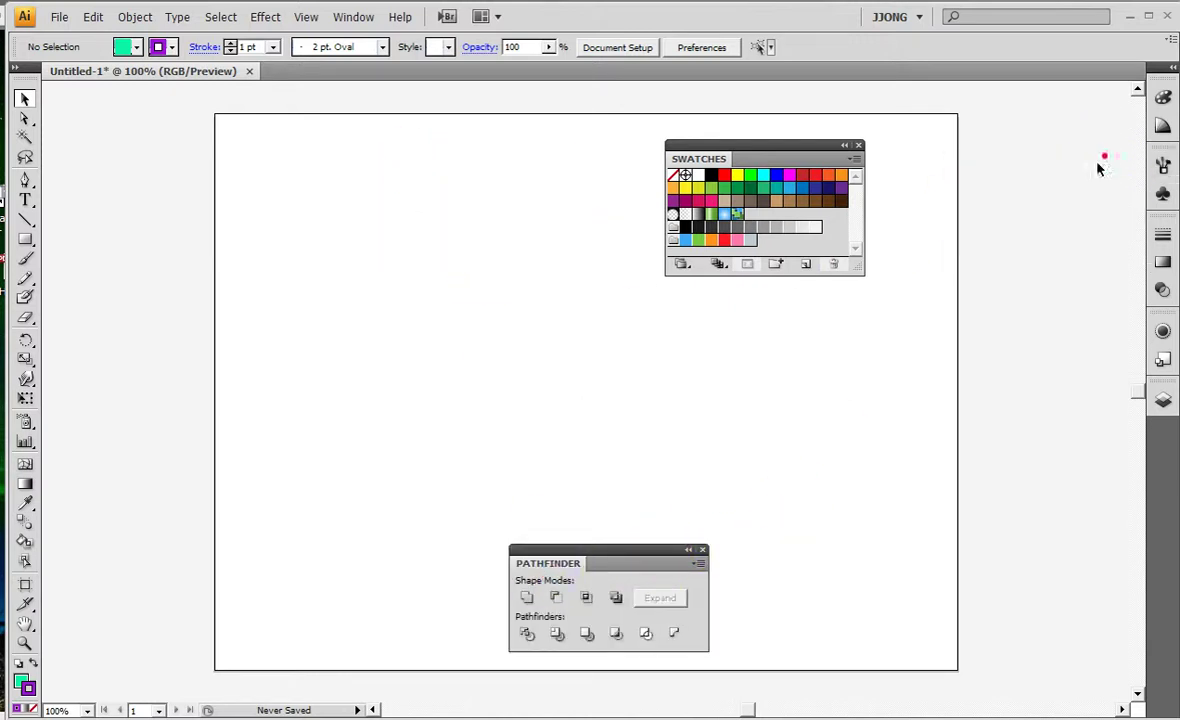
pyautogui.click(858, 146)
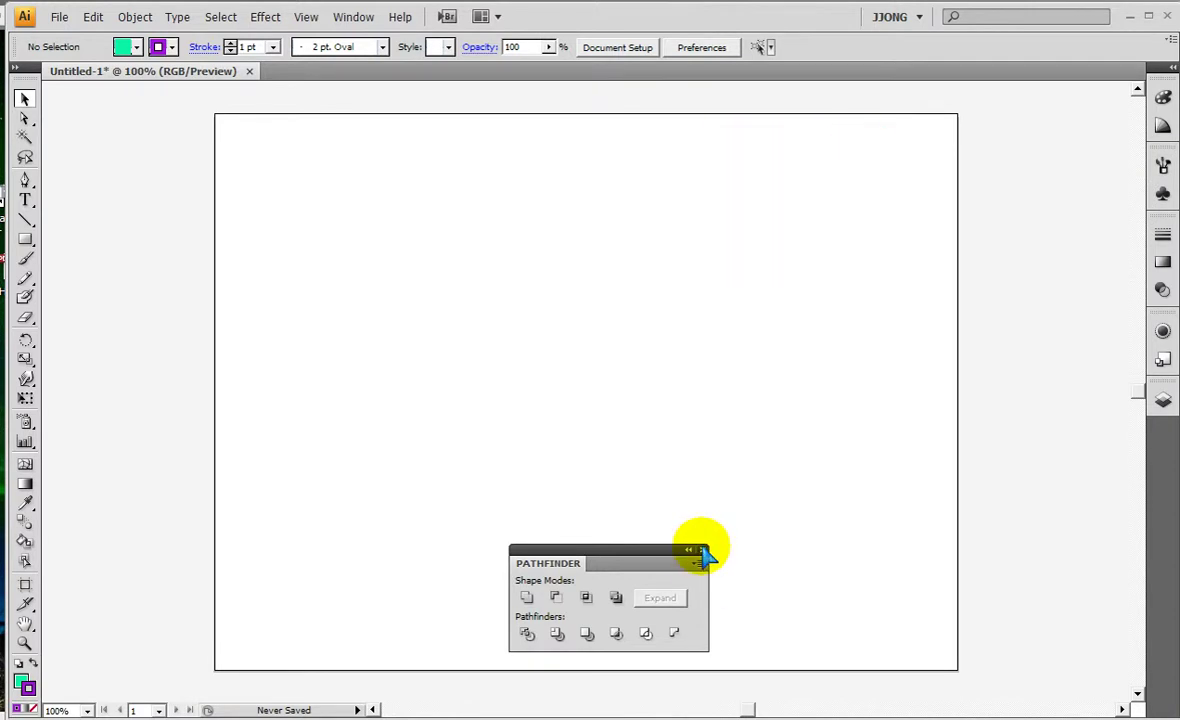
pyautogui.click(703, 550)
# Open the workspace switcher menu showing Essentials, Painting, Typography and the custom workspace
pyautogui.moveTo(1146, 448); pyautogui.dragTo(1148, 600)
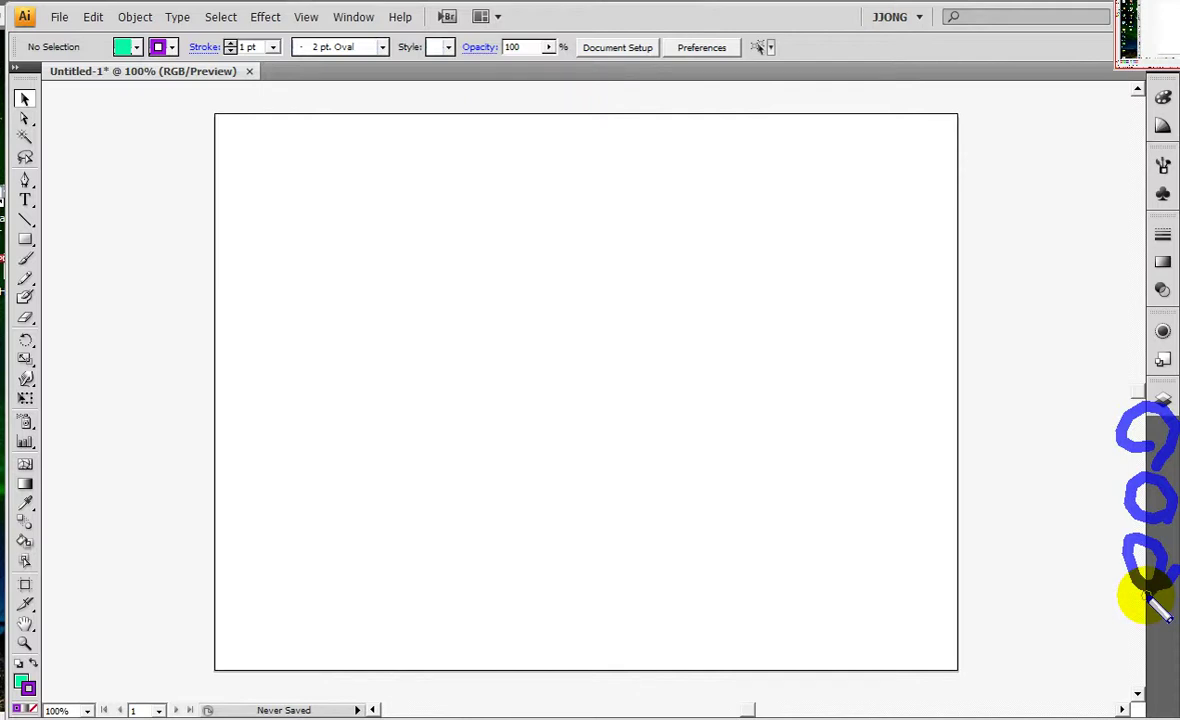
pyautogui.moveTo(909, 47); pyautogui.dragTo(900, 60)
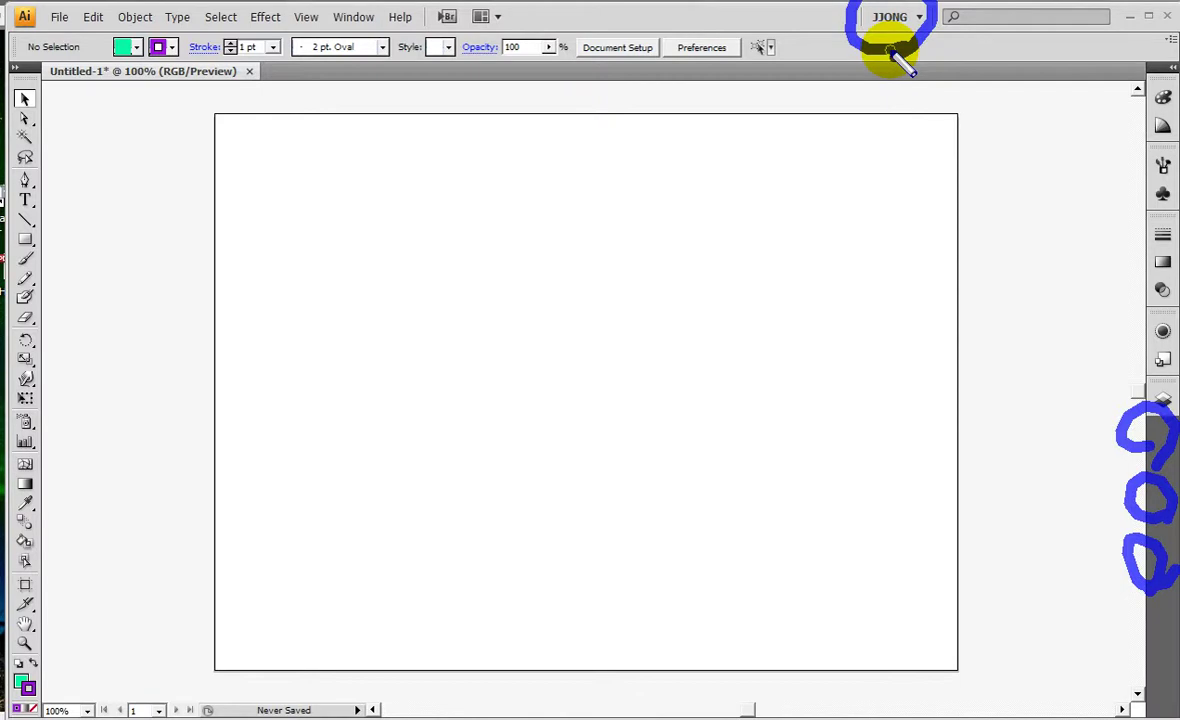
pyautogui.click(890, 18)
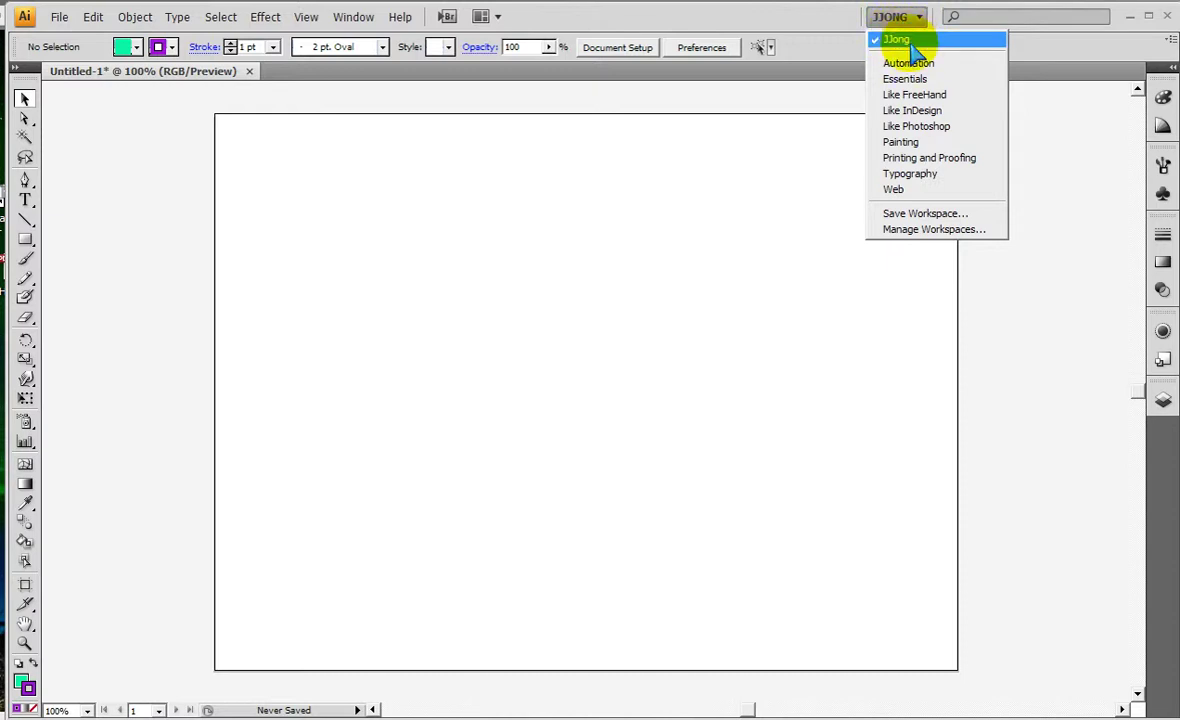
# Apply the JJong workspace and float the Untitled-1 document in its own window
pyautogui.click(910, 42)
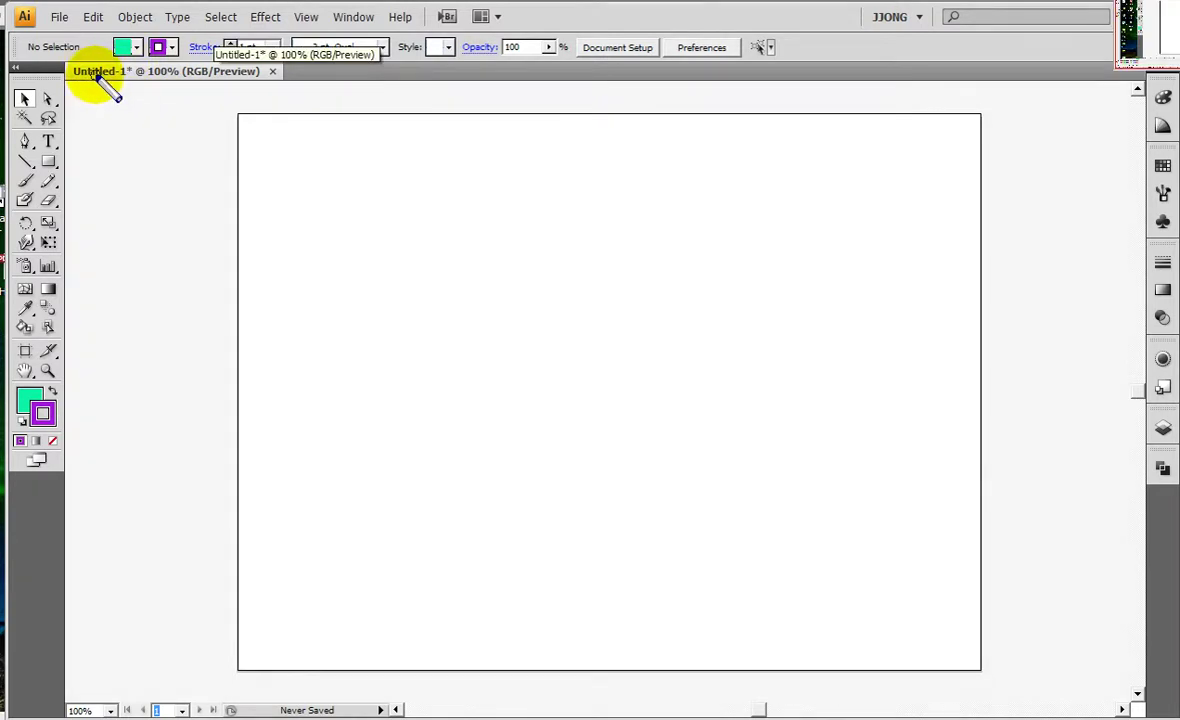
pyautogui.moveTo(80, 60)
pyautogui.mouseDown()
pyautogui.moveTo(158, 128)
pyautogui.moveTo(250, 100)
pyautogui.moveTo(265, 52)
pyautogui.moveTo(80, 95)
pyautogui.moveTo(240, 131)
pyautogui.mouseUp()
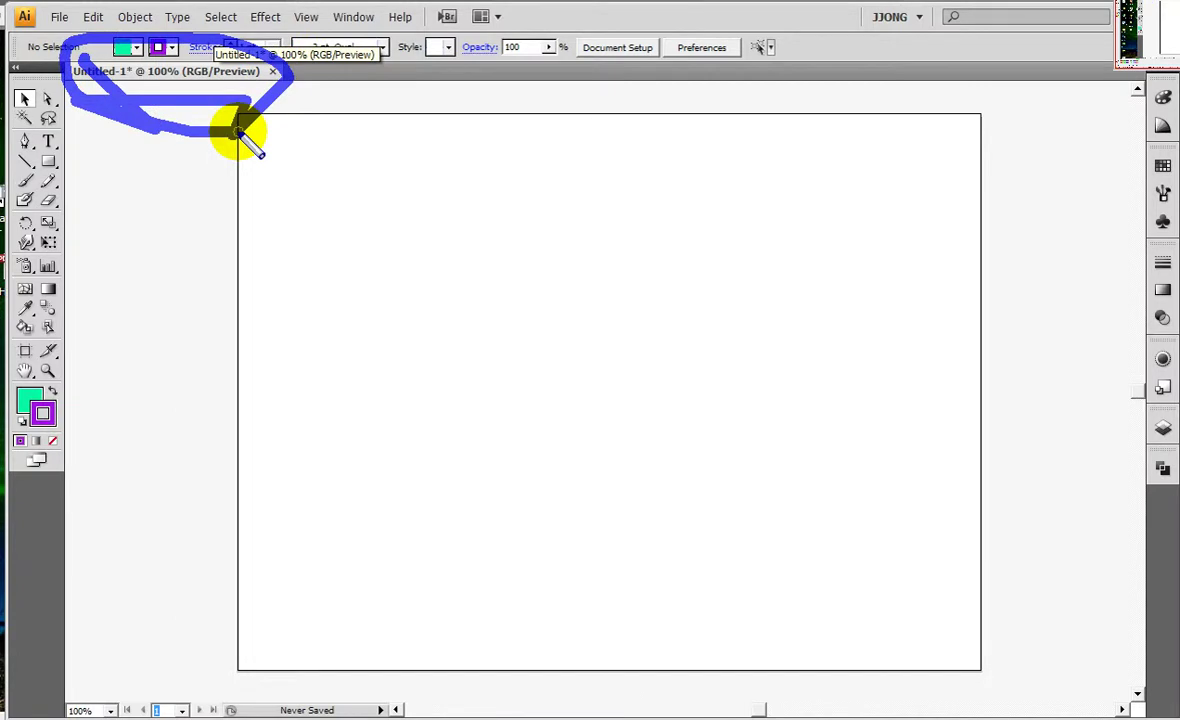
pyautogui.press('Escape')
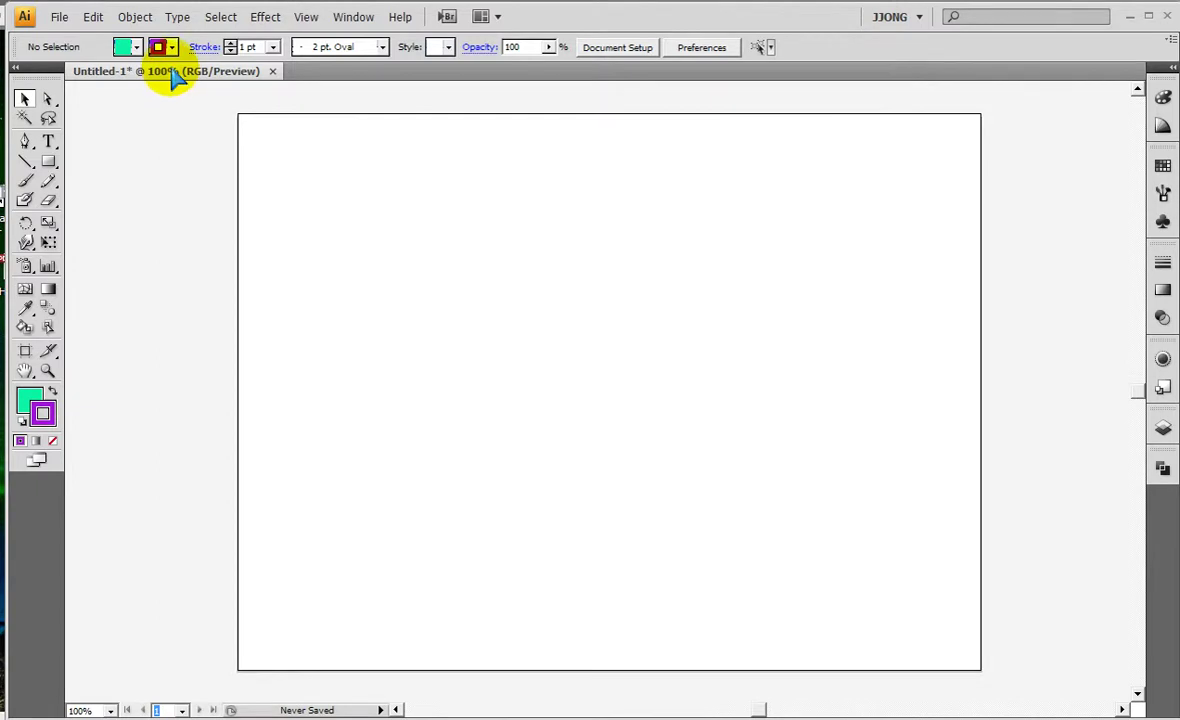
pyautogui.moveTo(173, 75); pyautogui.dragTo(353, 168)
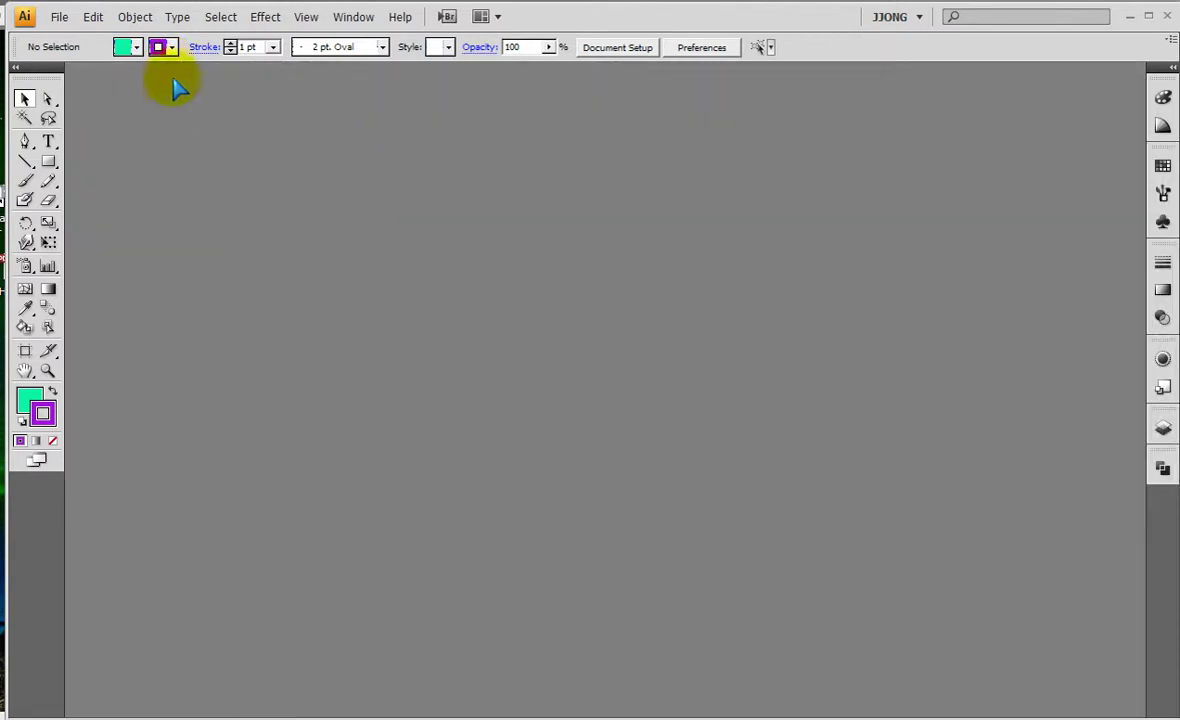
# Re-dock Untitled-1 as a tab and collapse the toolbox to a single column
pyautogui.moveTo(196, 113)
pyautogui.mouseDown()
pyautogui.moveTo(168, 76)
pyautogui.moveTo(340, 175)
pyautogui.moveTo(160, 80)
pyautogui.mouseUp()
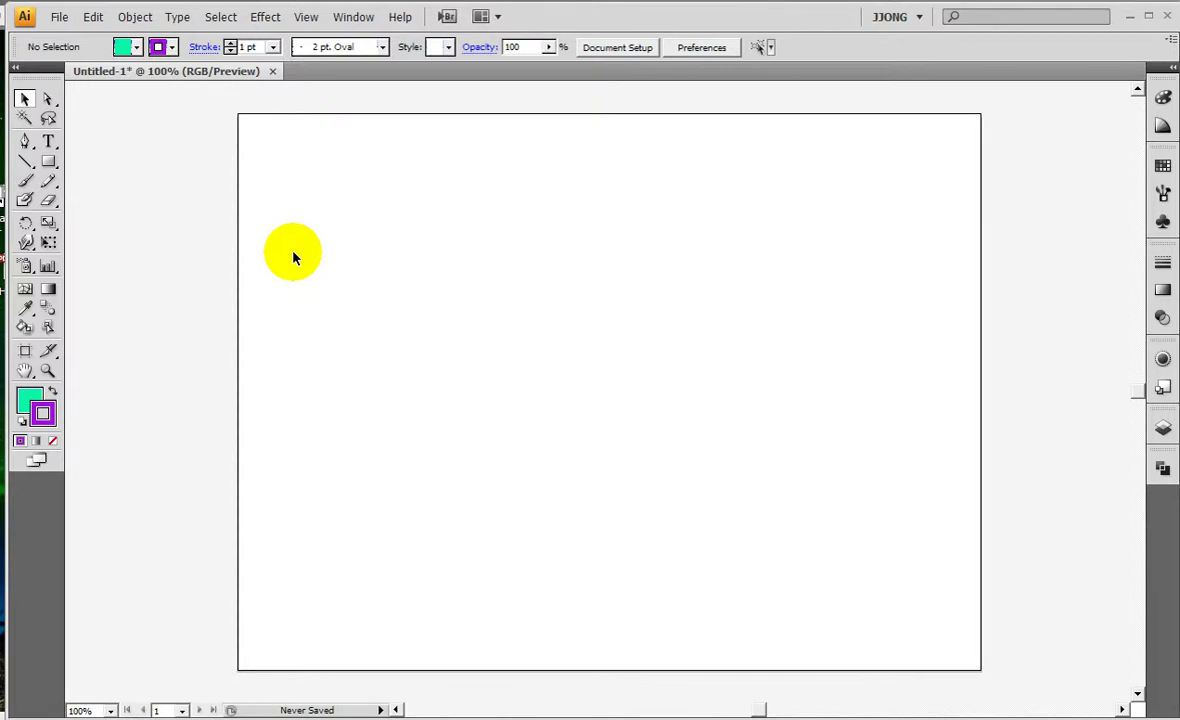
pyautogui.click(16, 72)
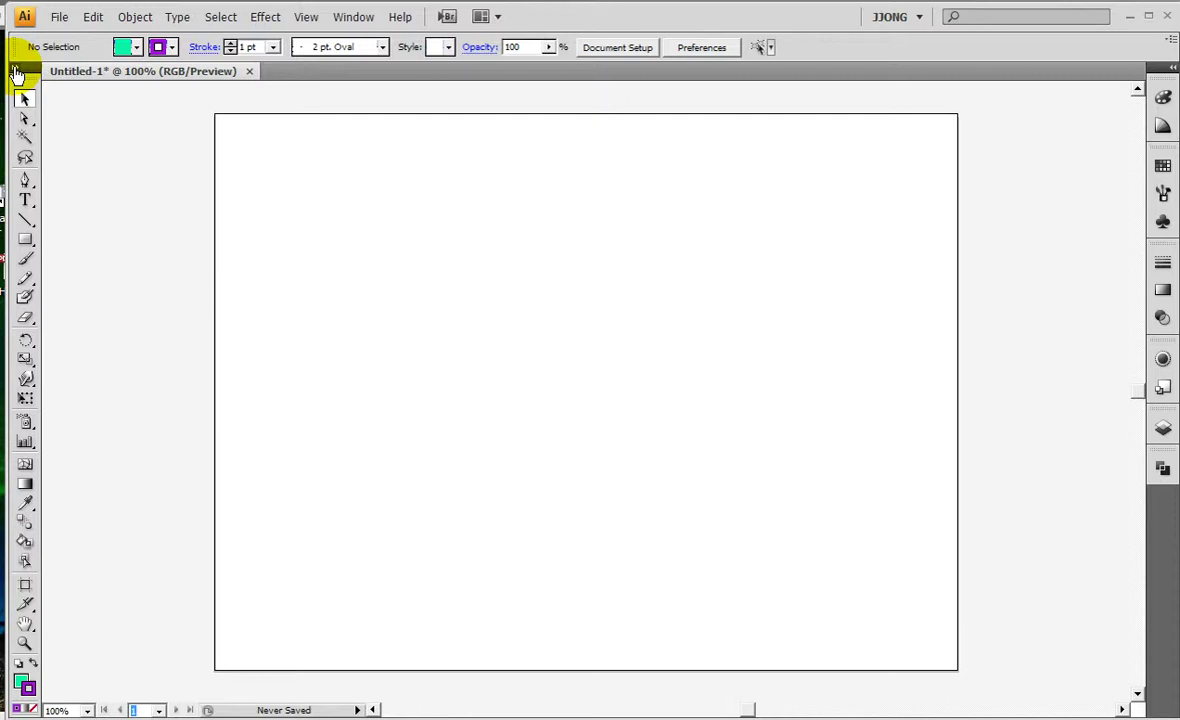
pyautogui.moveTo(183, 143); pyautogui.dragTo(53, 318)
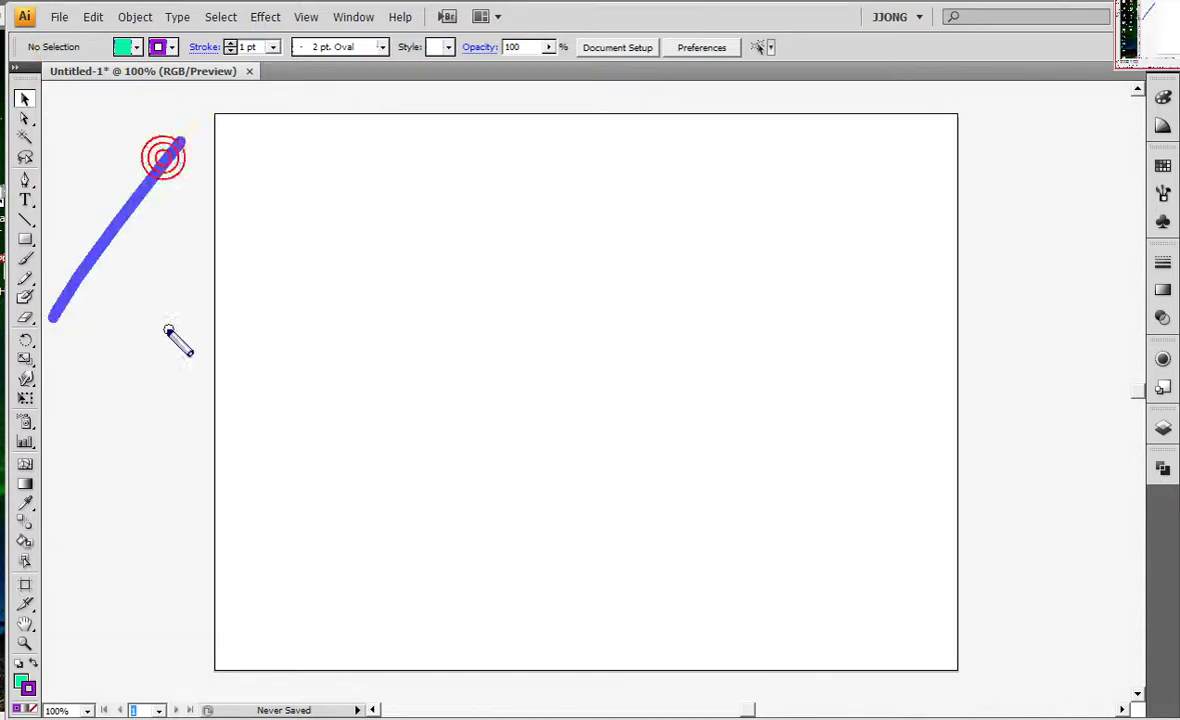
pyautogui.moveTo(170, 328); pyautogui.dragTo(88, 425)
pyautogui.moveTo(168, 447); pyautogui.dragTo(86, 527)
pyautogui.moveTo(1052, 200); pyautogui.dragTo(1000, 267)
pyautogui.moveTo(1083, 283); pyautogui.dragTo(1013, 377)
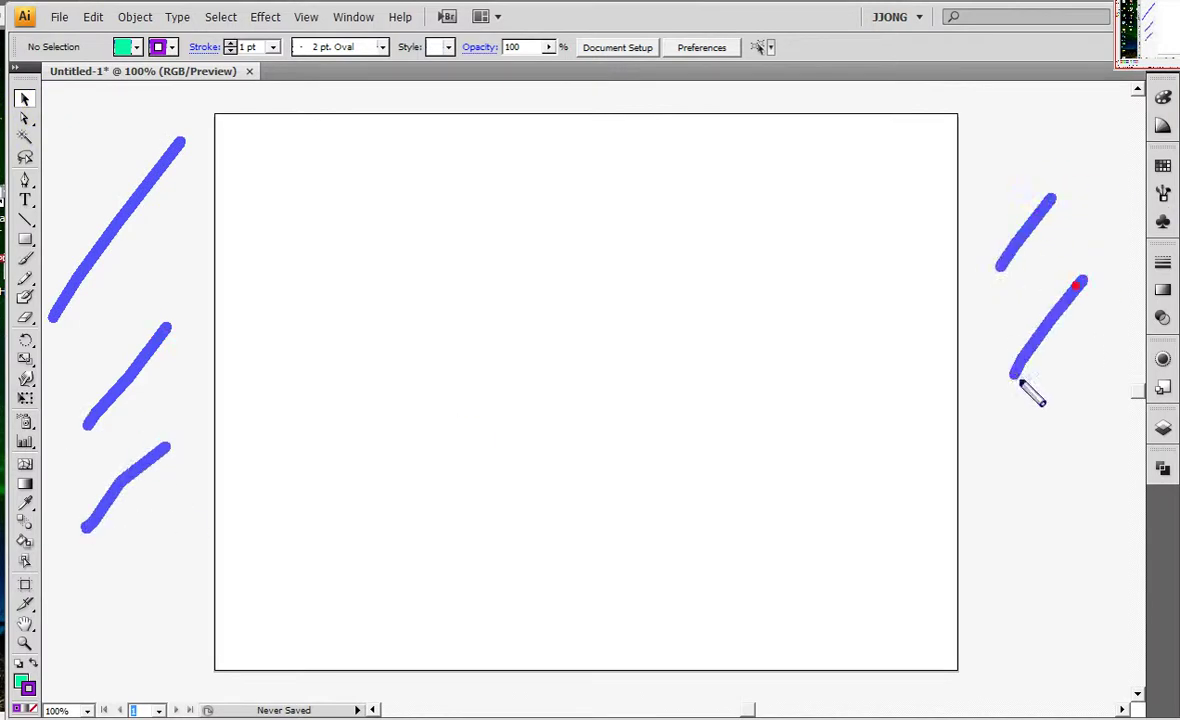
pyautogui.moveTo(1080, 407); pyautogui.dragTo(1005, 488)
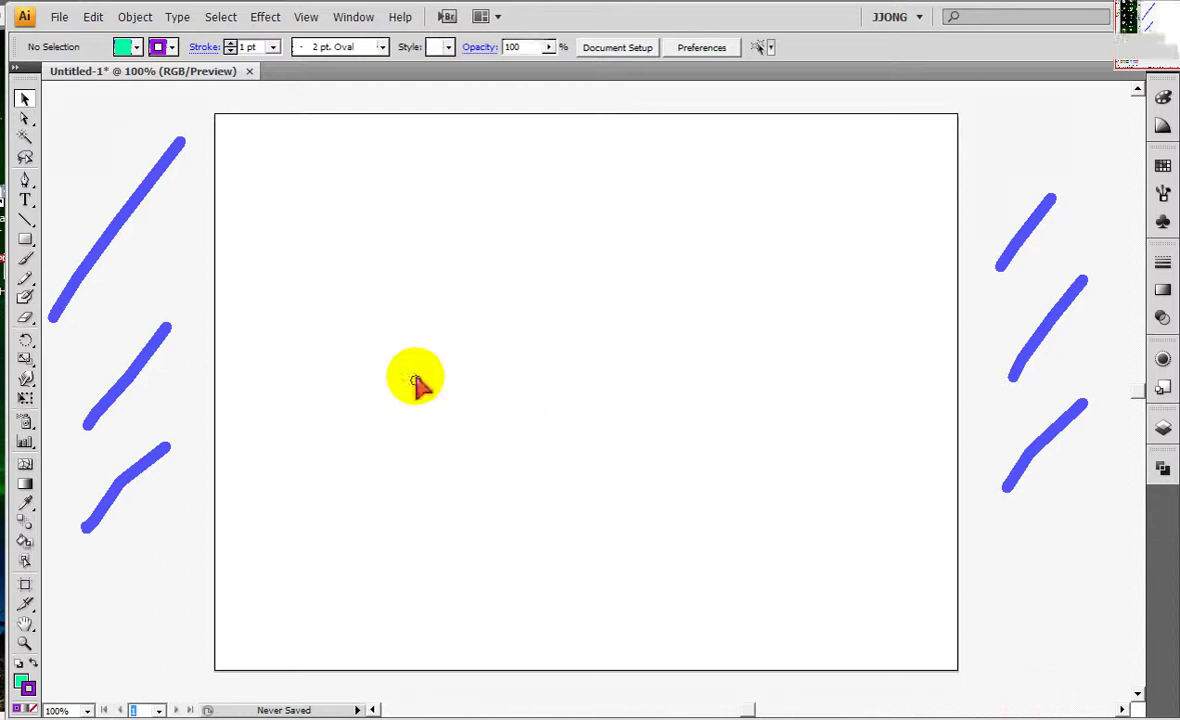
pyautogui.press('Escape')
pyautogui.hotkey('ctrl', '2')
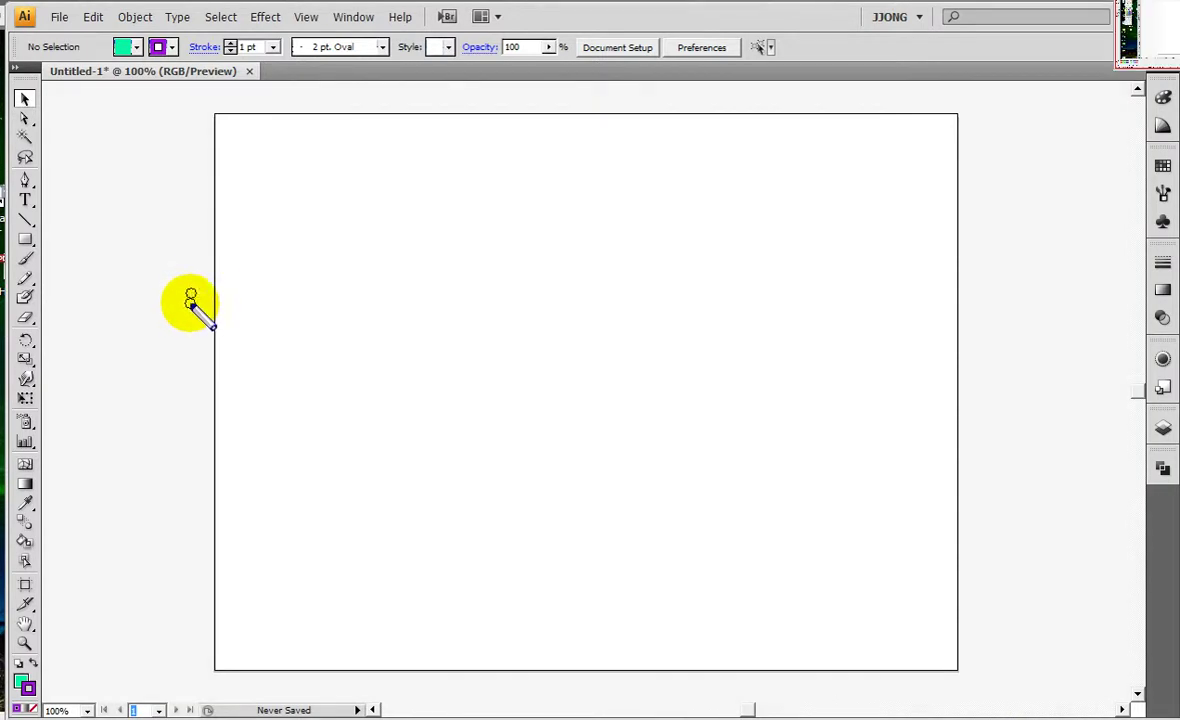
pyautogui.moveTo(191, 294)
pyautogui.mouseDown()
pyautogui.moveTo(130, 348)
pyautogui.moveTo(184, 294)
pyautogui.mouseUp()
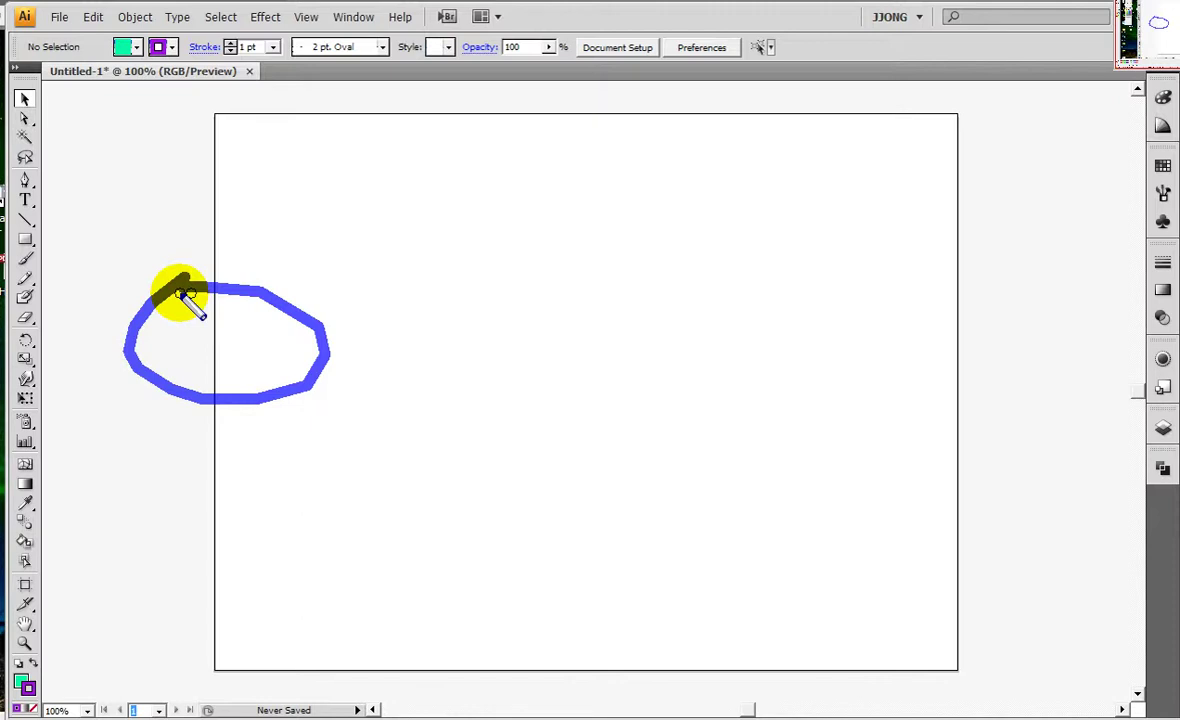
pyautogui.moveTo(180, 292); pyautogui.dragTo(233, 268)
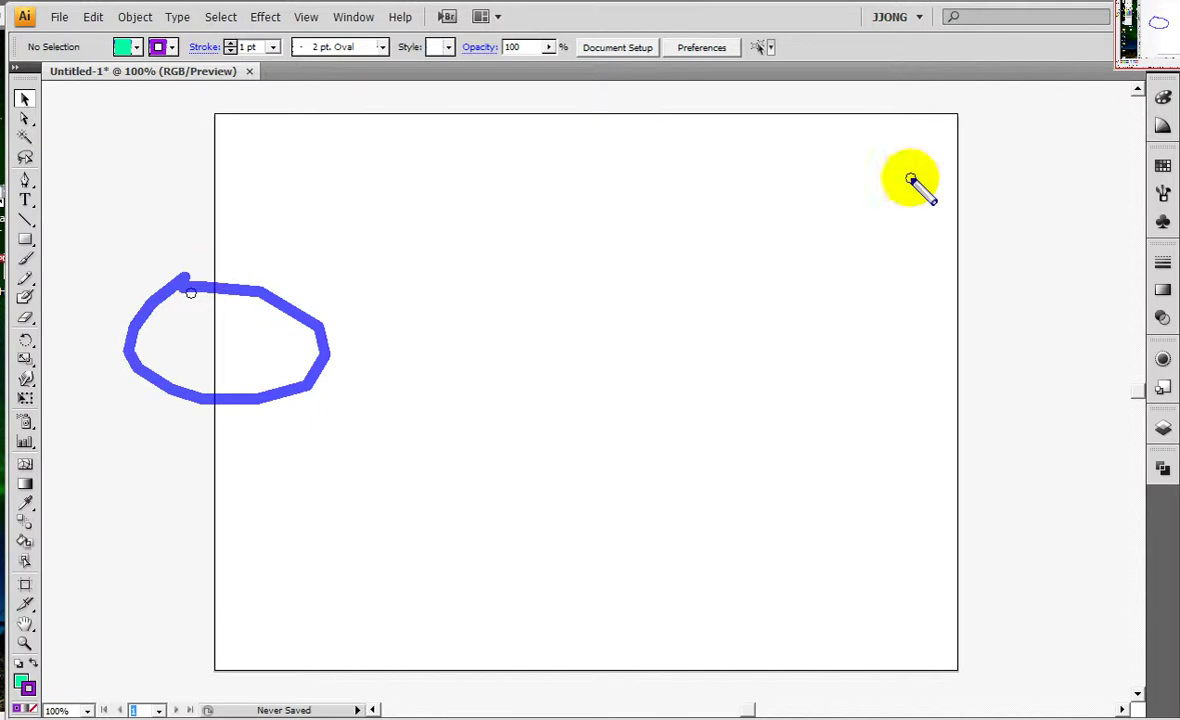
pyautogui.moveTo(990, 225); pyautogui.dragTo(936, 222)
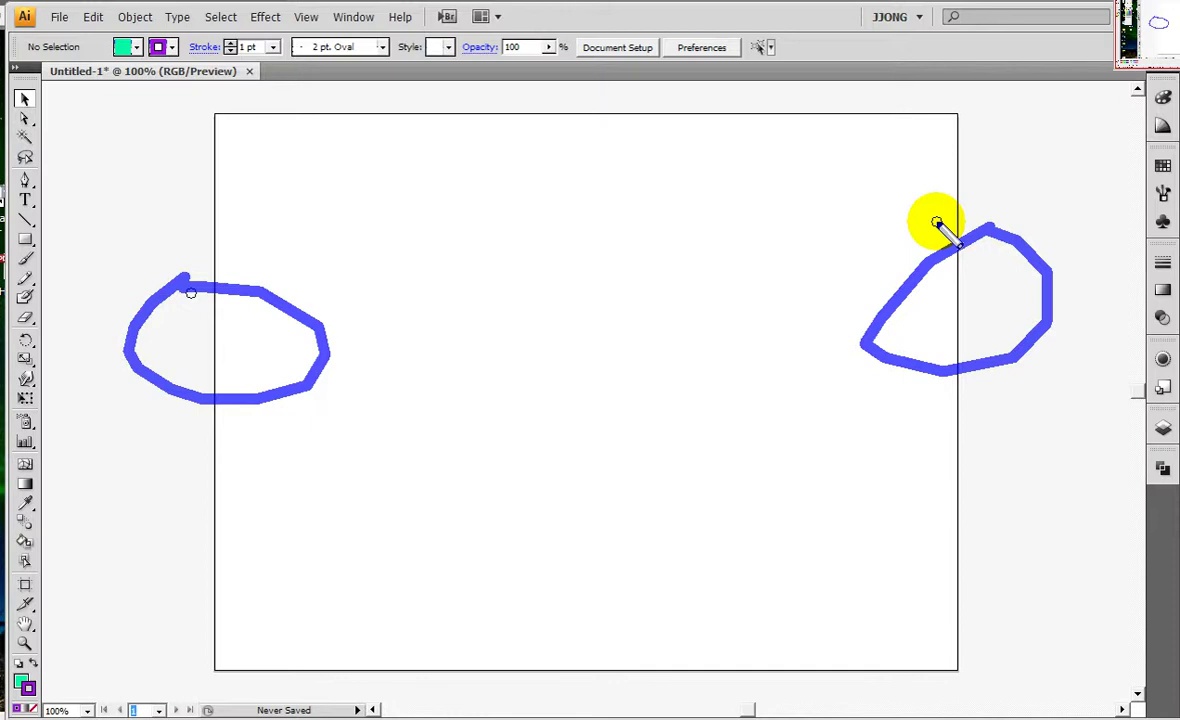
pyautogui.hotkey('ctrl', 'z')
pyautogui.hotkey('ctrl', 'z')
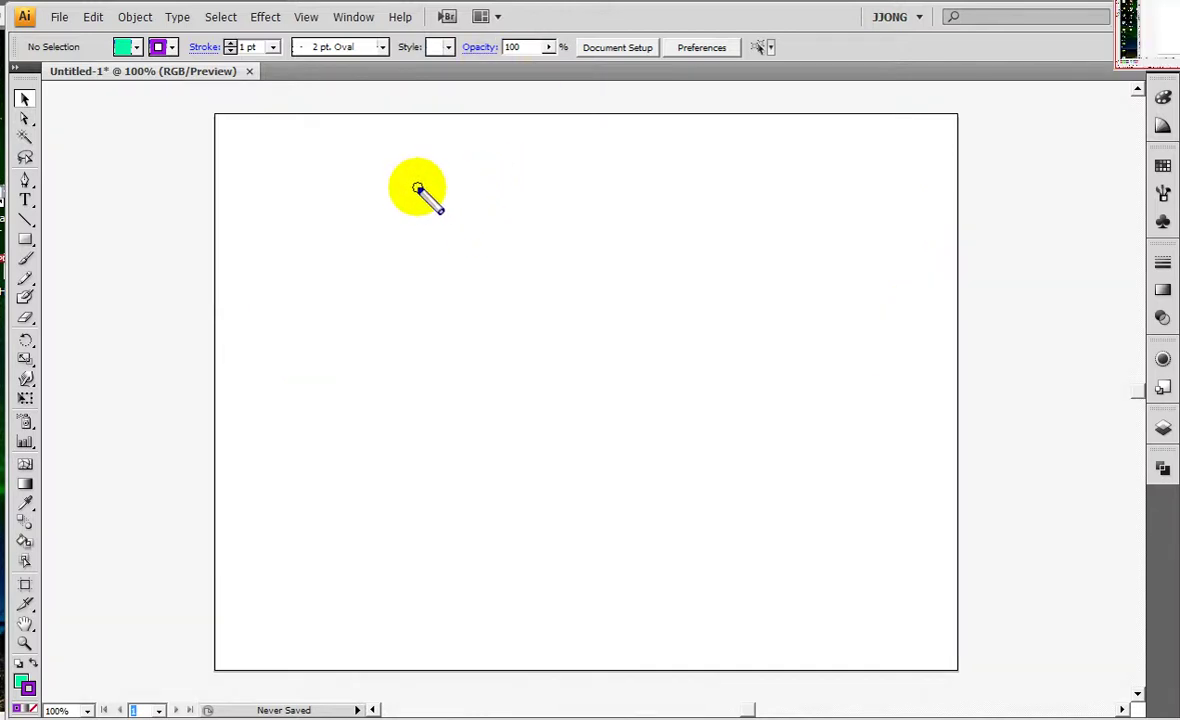
# Hand-draw 'jpg', 'gif' and 'png' lettering on the artboard
pyautogui.moveTo(437, 179)
pyautogui.mouseDown()
pyautogui.moveTo(531, 176)
pyautogui.moveTo(461, 280)
pyautogui.mouseUp()
pyautogui.moveTo(595, 192)
pyautogui.mouseDown()
pyautogui.moveTo(595, 315)
pyautogui.moveTo(597, 242)
pyautogui.mouseUp()
pyautogui.moveTo(714, 188); pyautogui.dragTo(672, 290)
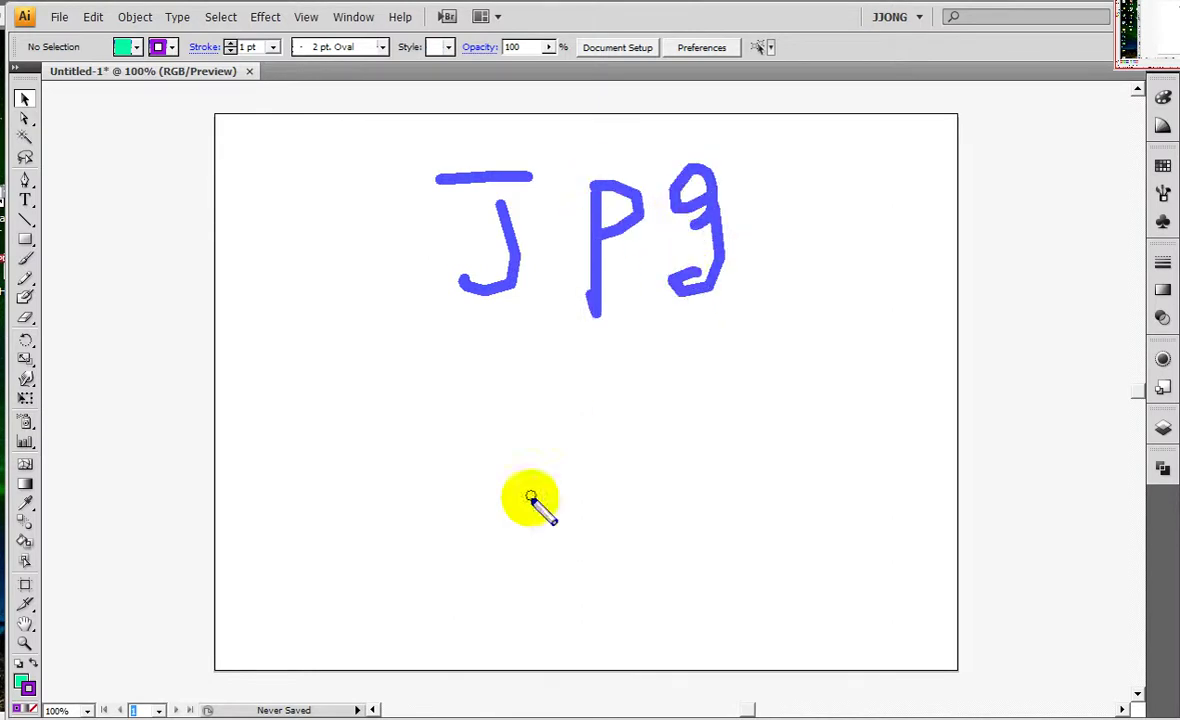
pyautogui.moveTo(505, 440); pyautogui.dragTo(550, 463)
pyautogui.moveTo(558, 407); pyautogui.dragTo(600, 409)
pyautogui.moveTo(585, 437); pyautogui.dragTo(601, 500)
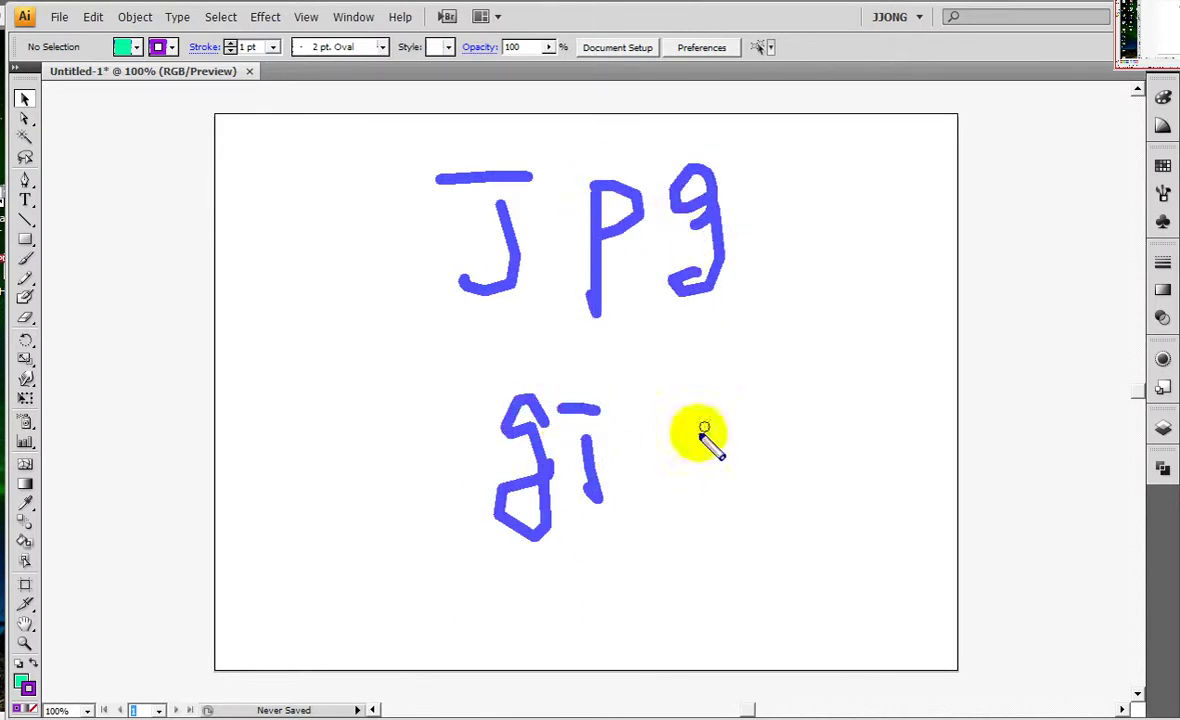
pyautogui.moveTo(706, 410); pyautogui.dragTo(670, 517)
pyautogui.moveTo(681, 465); pyautogui.dragTo(713, 460)
pyautogui.moveTo(520, 588)
pyautogui.mouseDown()
pyautogui.moveTo(521, 688)
pyautogui.moveTo(531, 642)
pyautogui.mouseUp()
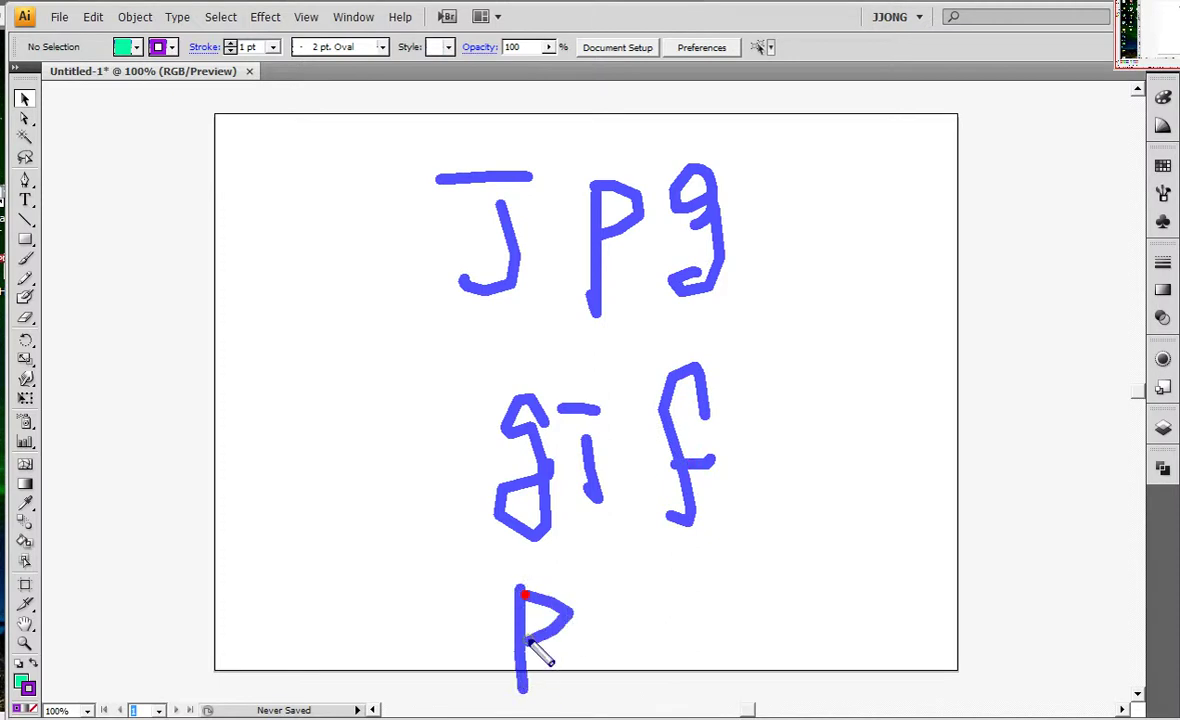
pyautogui.moveTo(624, 612); pyautogui.dragTo(668, 660)
pyautogui.moveTo(740, 592); pyautogui.dragTo(718, 655)
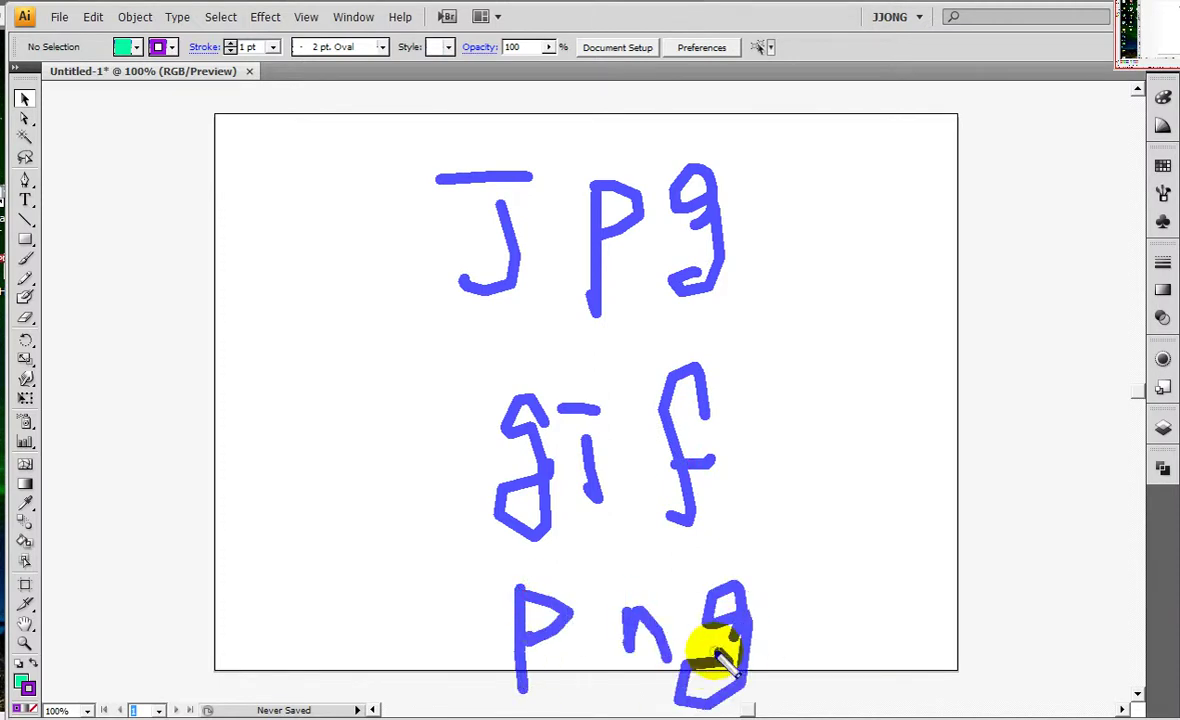
# Select all and delete the lettering to blank the artboard, then show the File menu
pyautogui.hotkey('ctrl', 'a')
pyautogui.press('Delete')
pyautogui.click(60, 17)
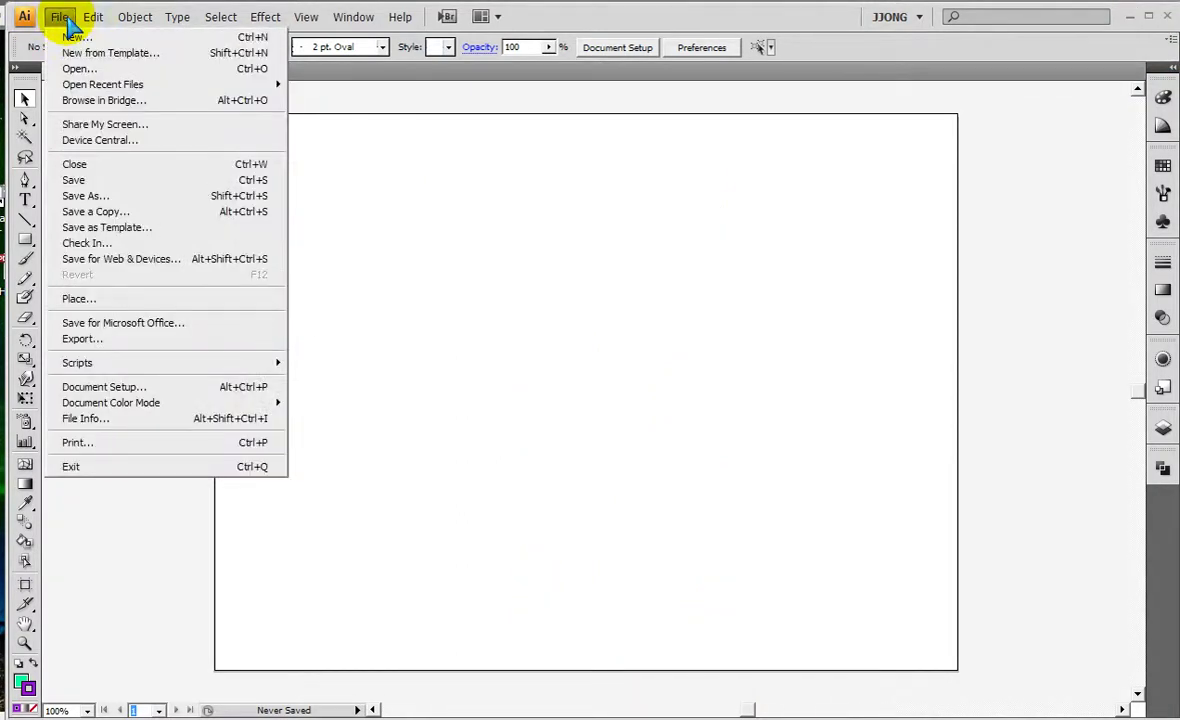
pyautogui.click(410, 175)
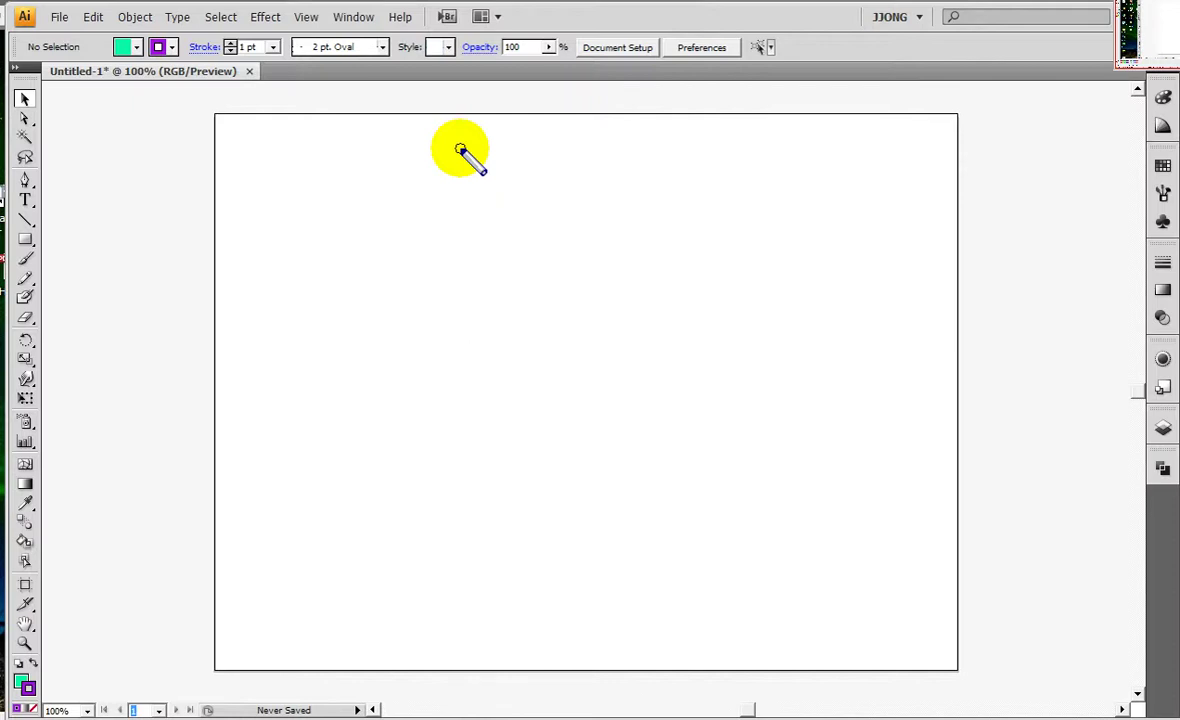
pyautogui.click(60, 17)
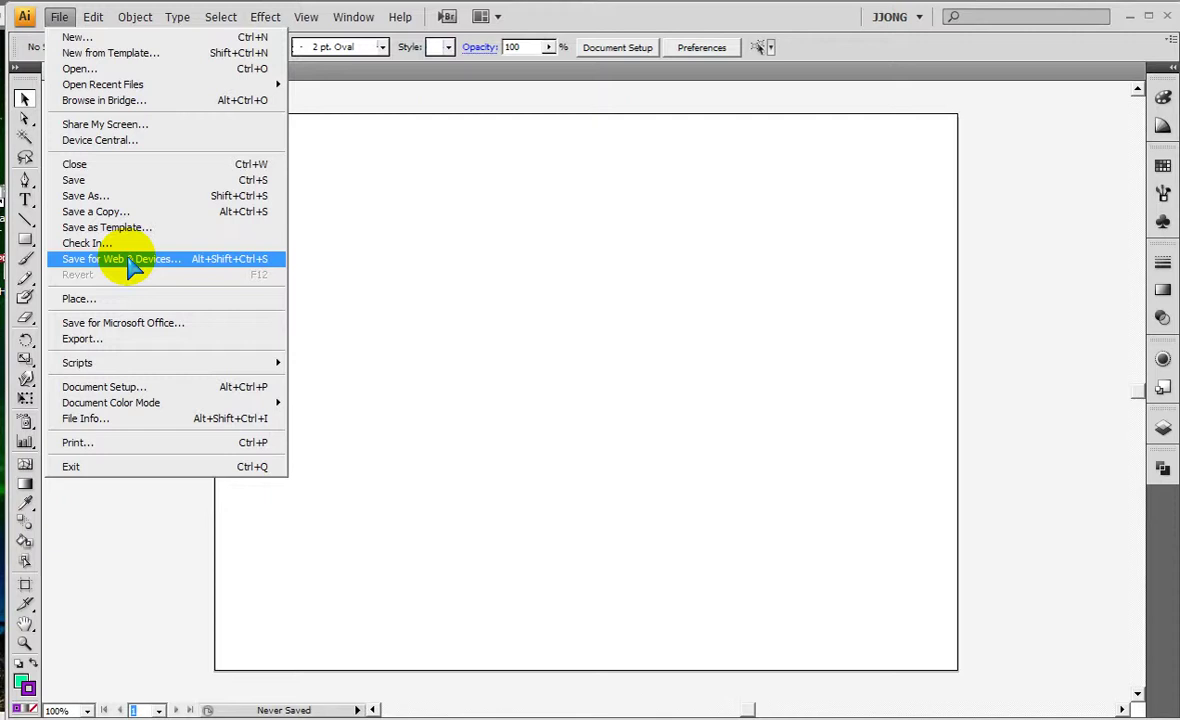
pyautogui.click(130, 265)
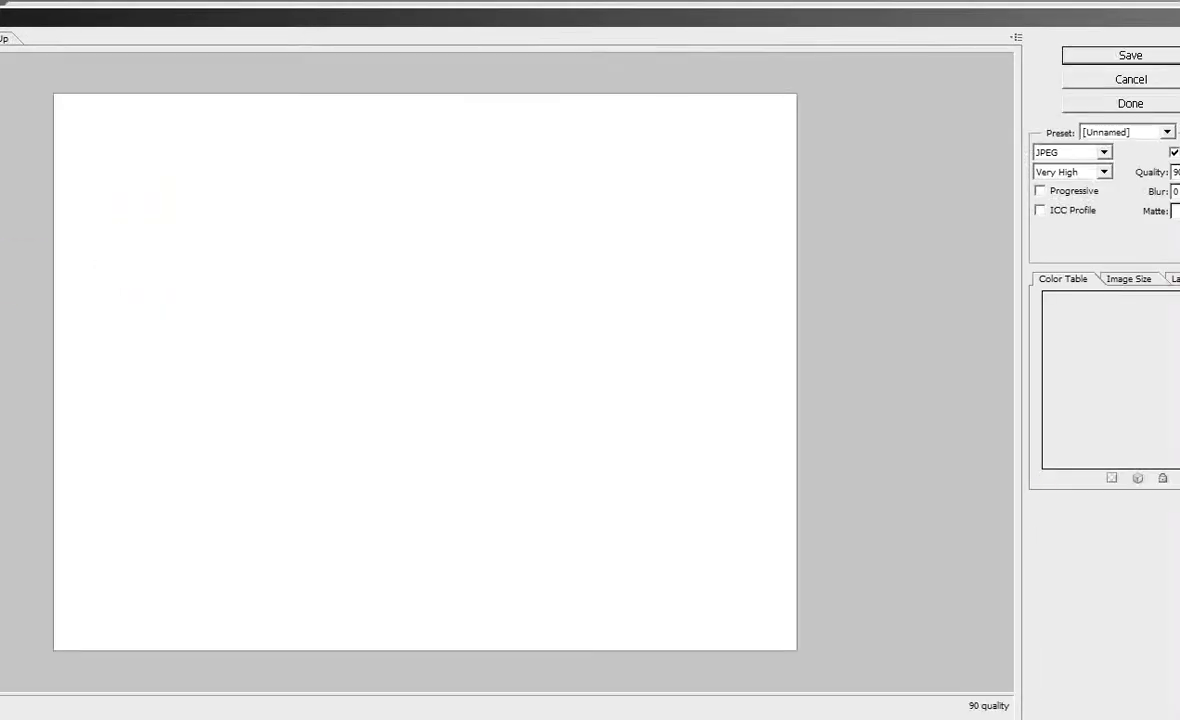
pyautogui.moveTo(5, 236); pyautogui.dragTo(36, 190)
pyautogui.moveTo(6, 312); pyautogui.dragTo(0, 326)
pyautogui.moveTo(10, 434); pyautogui.dragTo(0, 458)
pyautogui.moveTo(895, 178)
pyautogui.mouseDown()
pyautogui.moveTo(838, 265)
pyautogui.moveTo(808, 395)
pyautogui.mouseUp()
pyautogui.moveTo(822, 292); pyautogui.dragTo(830, 437)
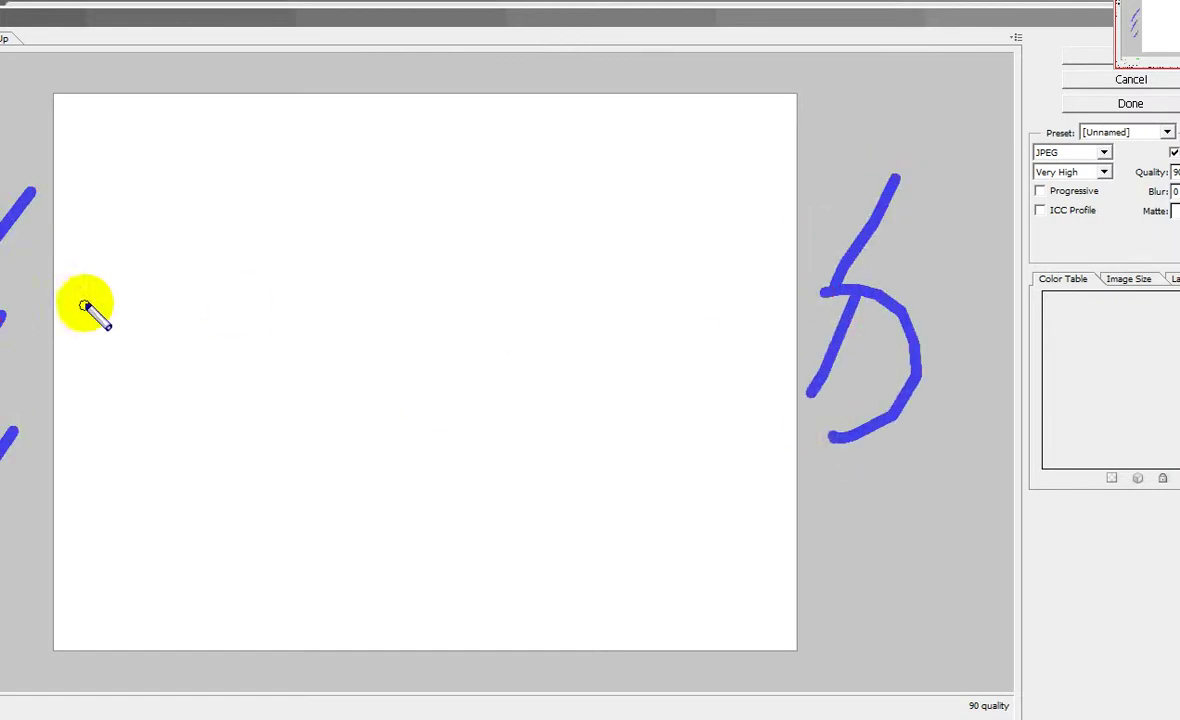
pyautogui.moveTo(5, 438)
pyautogui.mouseDown()
pyautogui.moveTo(190, 335)
pyautogui.moveTo(5, 258)
pyautogui.mouseUp()
pyautogui.moveTo(47, 208); pyautogui.dragTo(2, 320)
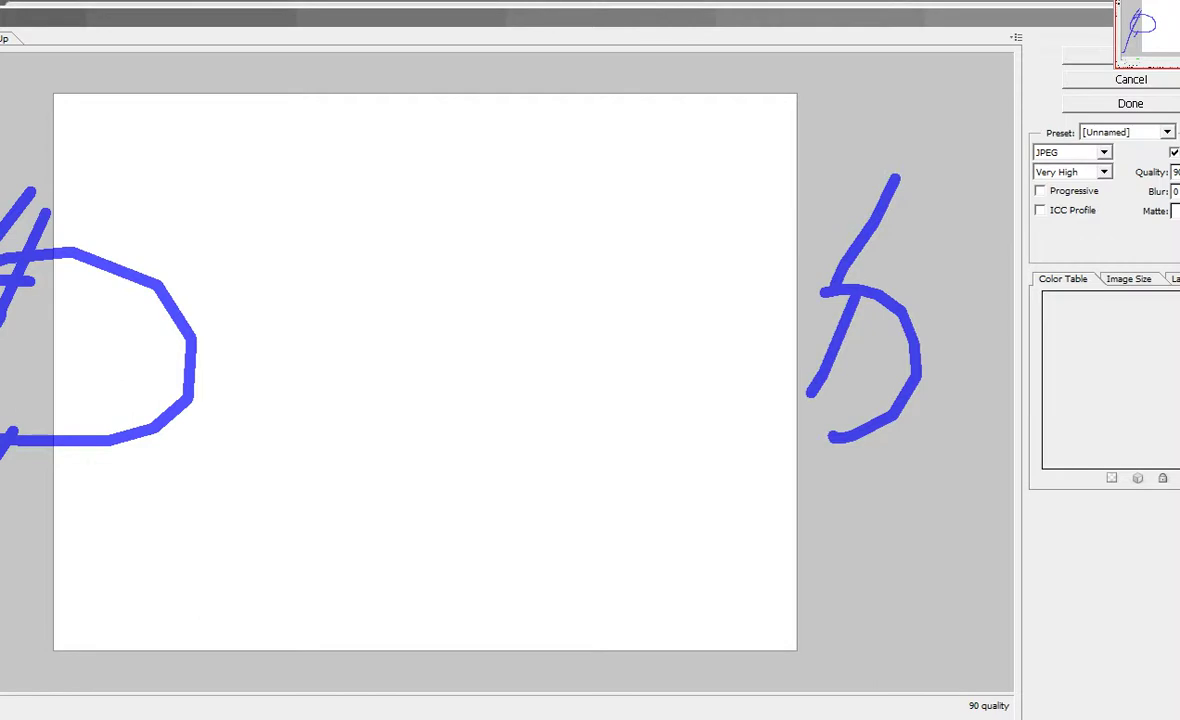
pyautogui.press('Escape')
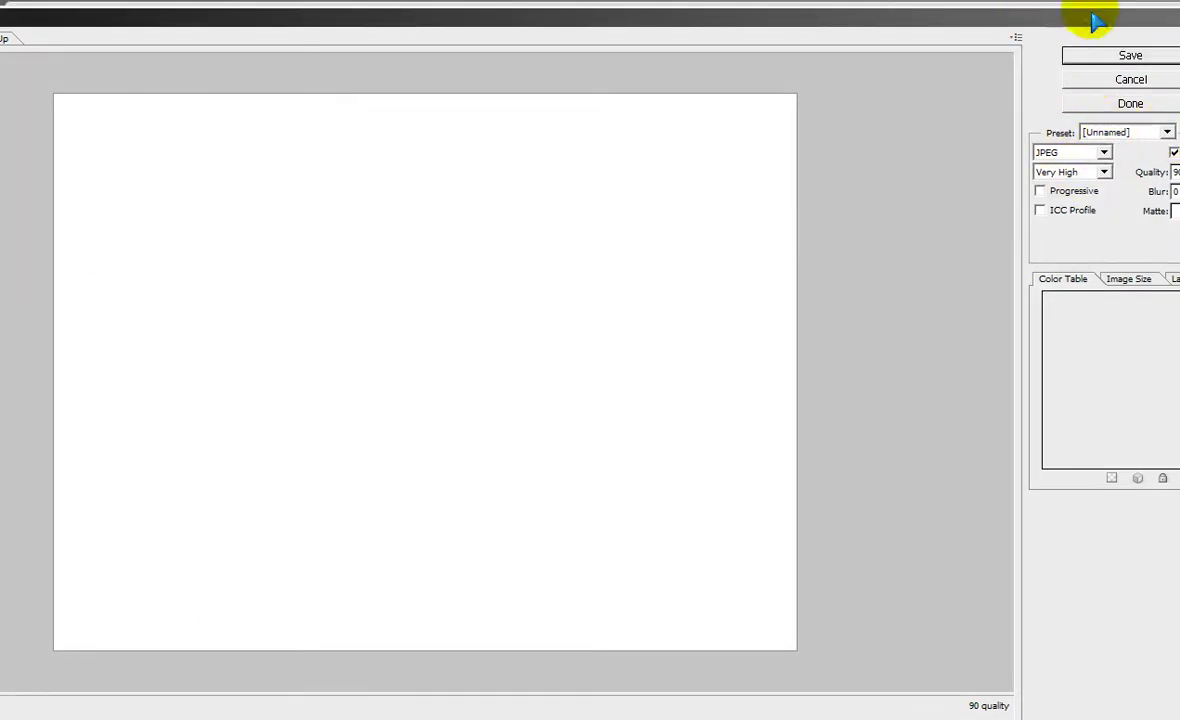
pyautogui.click(1104, 153)
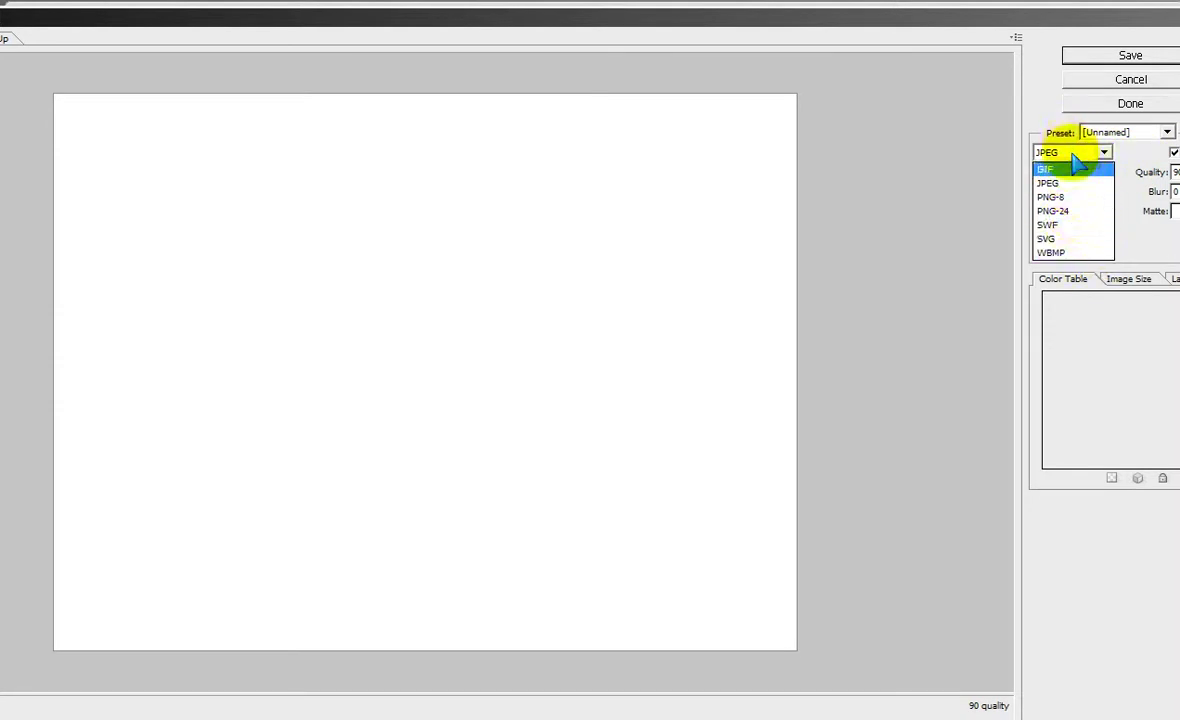
pyautogui.click(1166, 132)
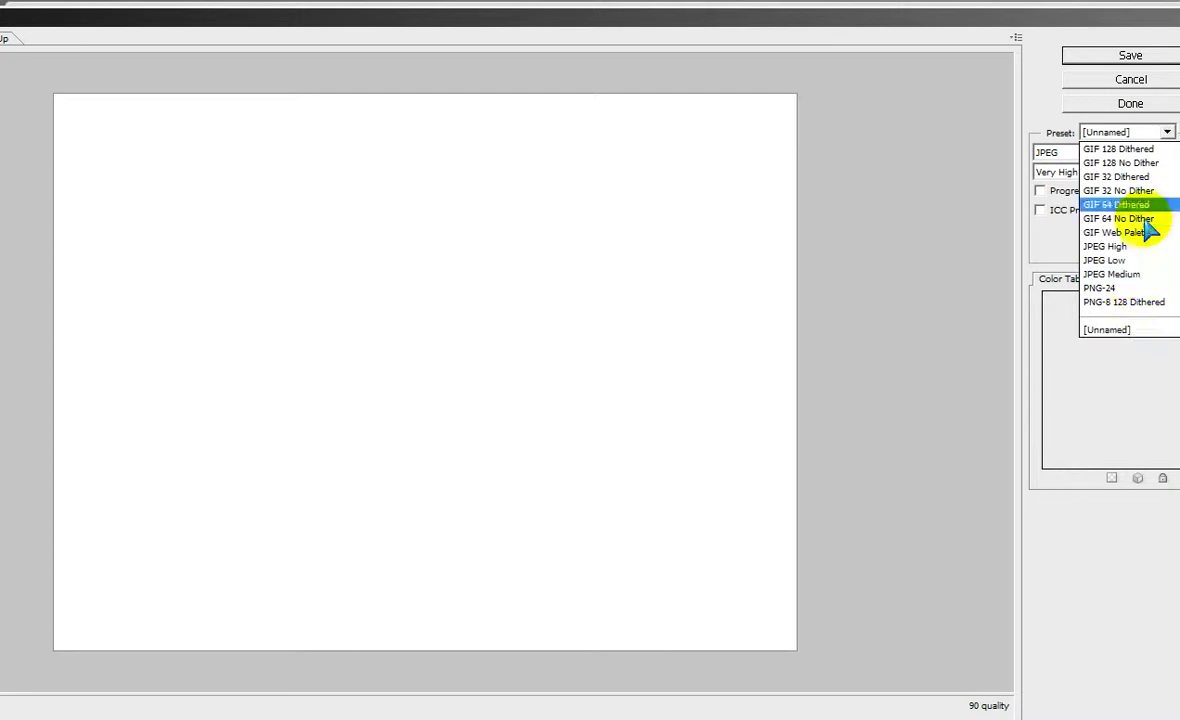
pyautogui.click(1066, 165)
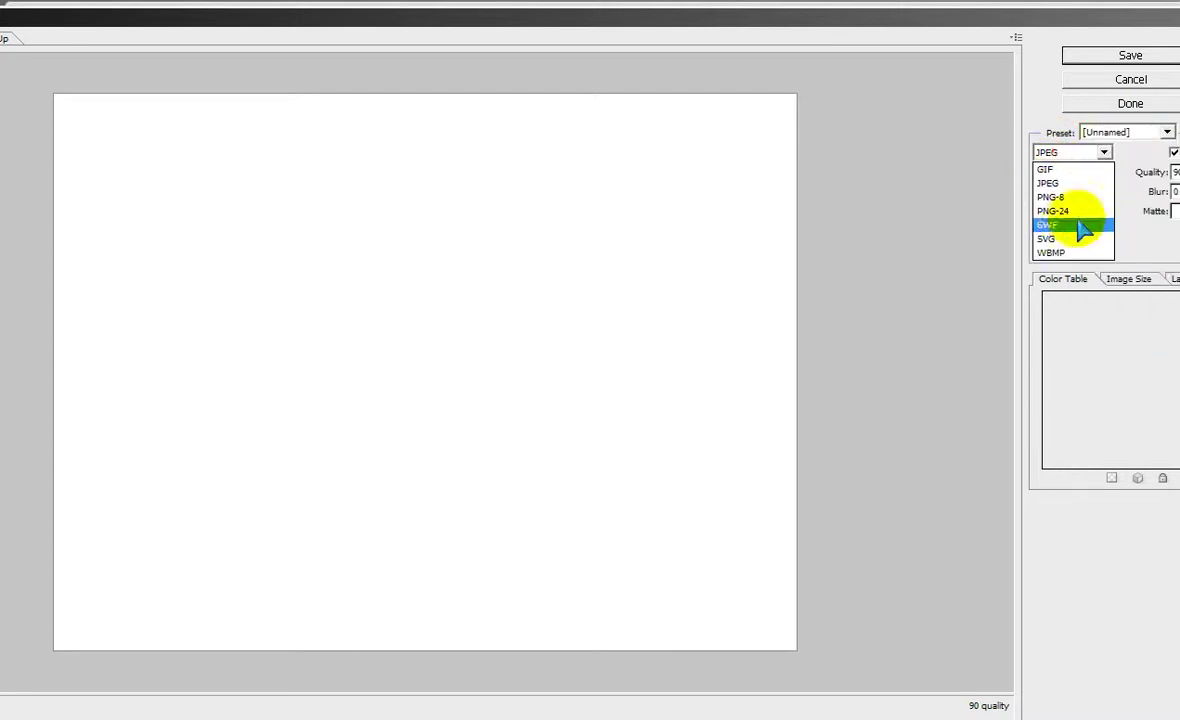
pyautogui.click(1136, 130)
pyautogui.click(1138, 132)
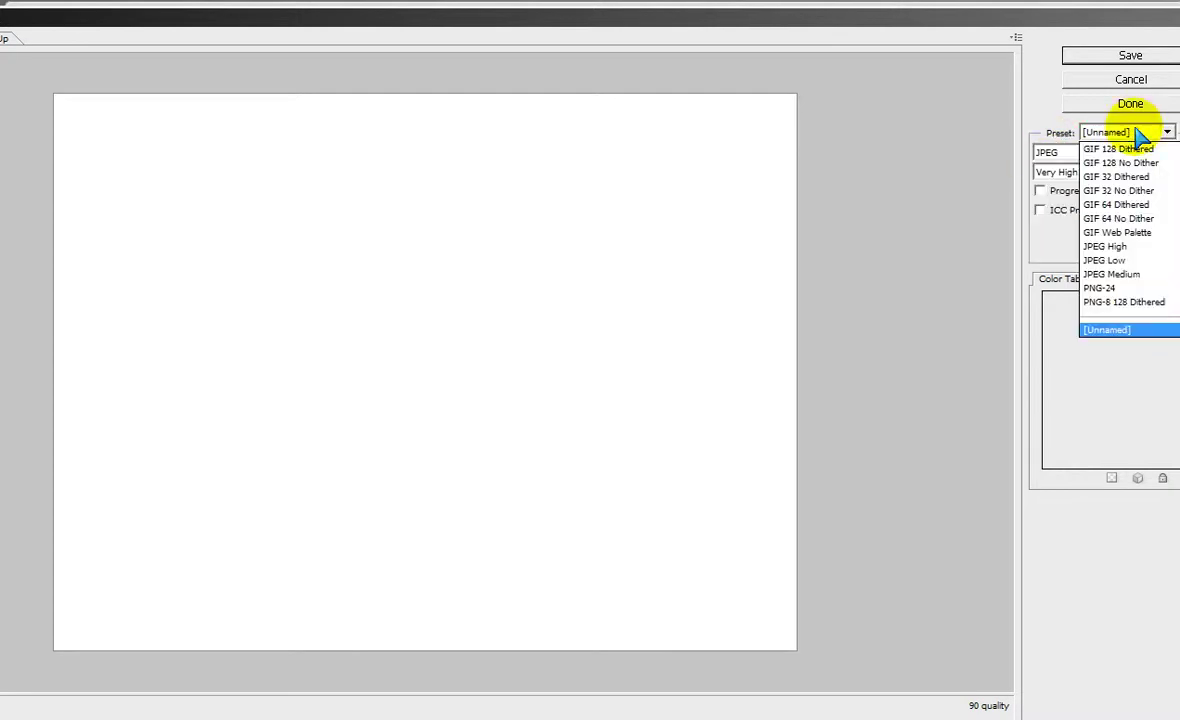
pyautogui.click(1047, 156)
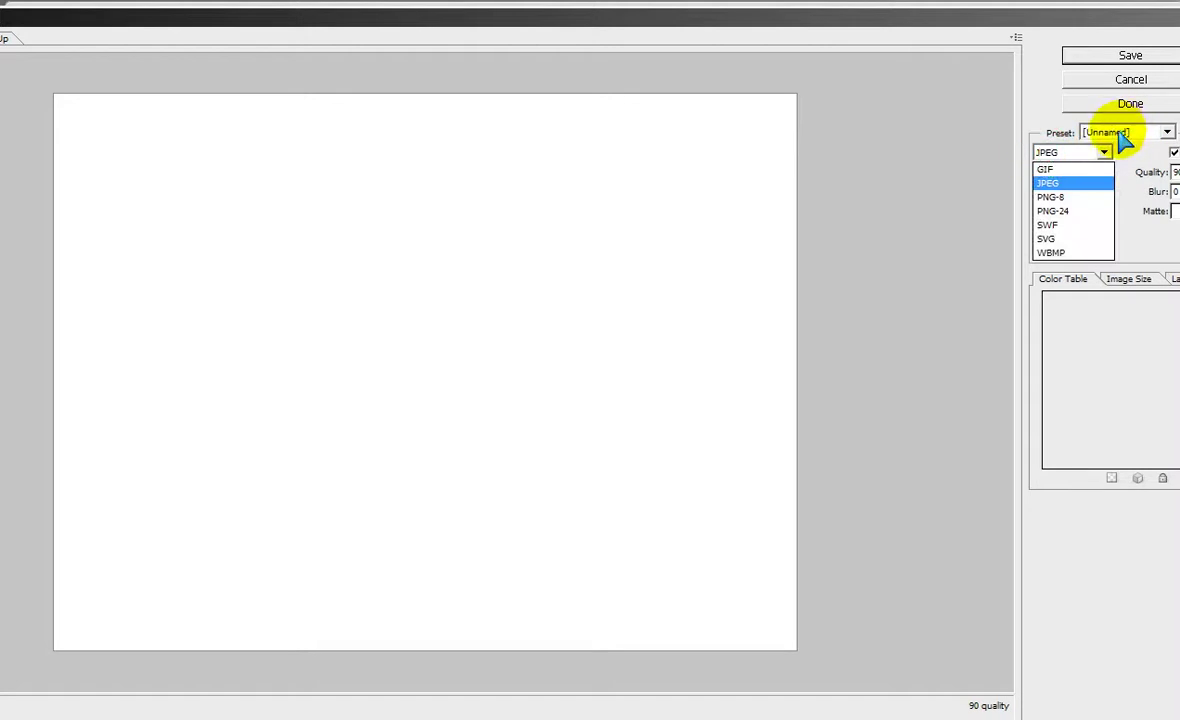
pyautogui.click(1118, 133)
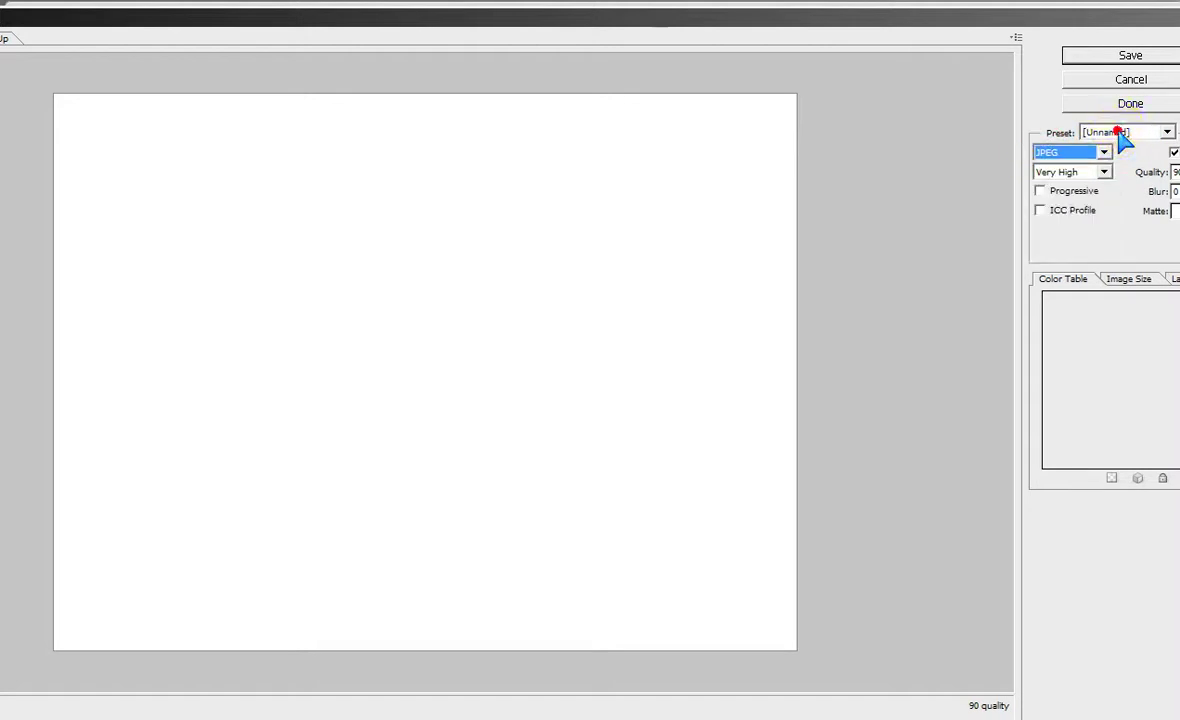
pyautogui.click(1047, 158)
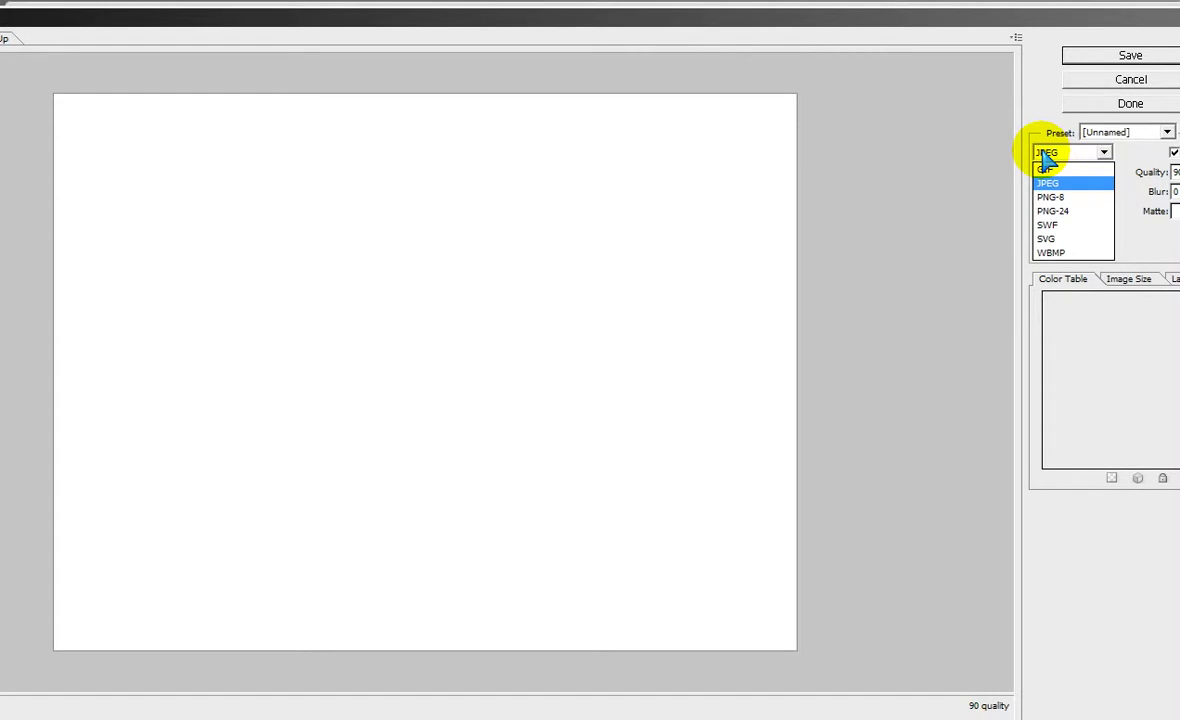
pyautogui.click(1160, 132)
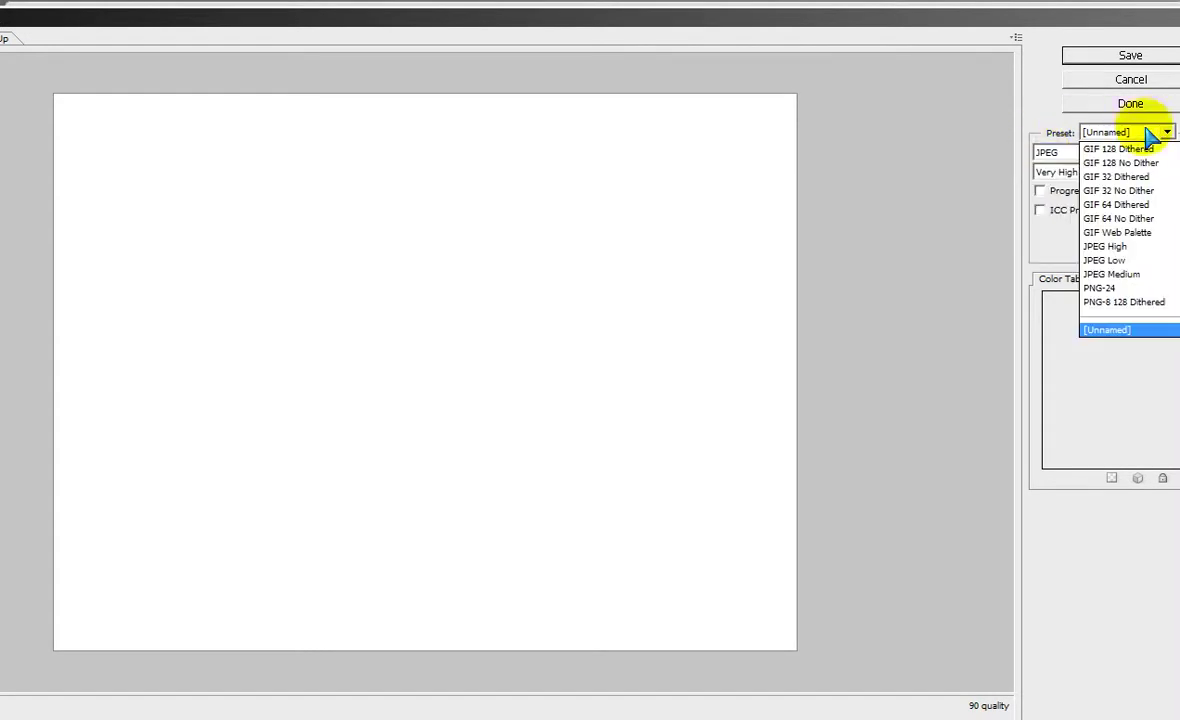
pyautogui.click(1045, 160)
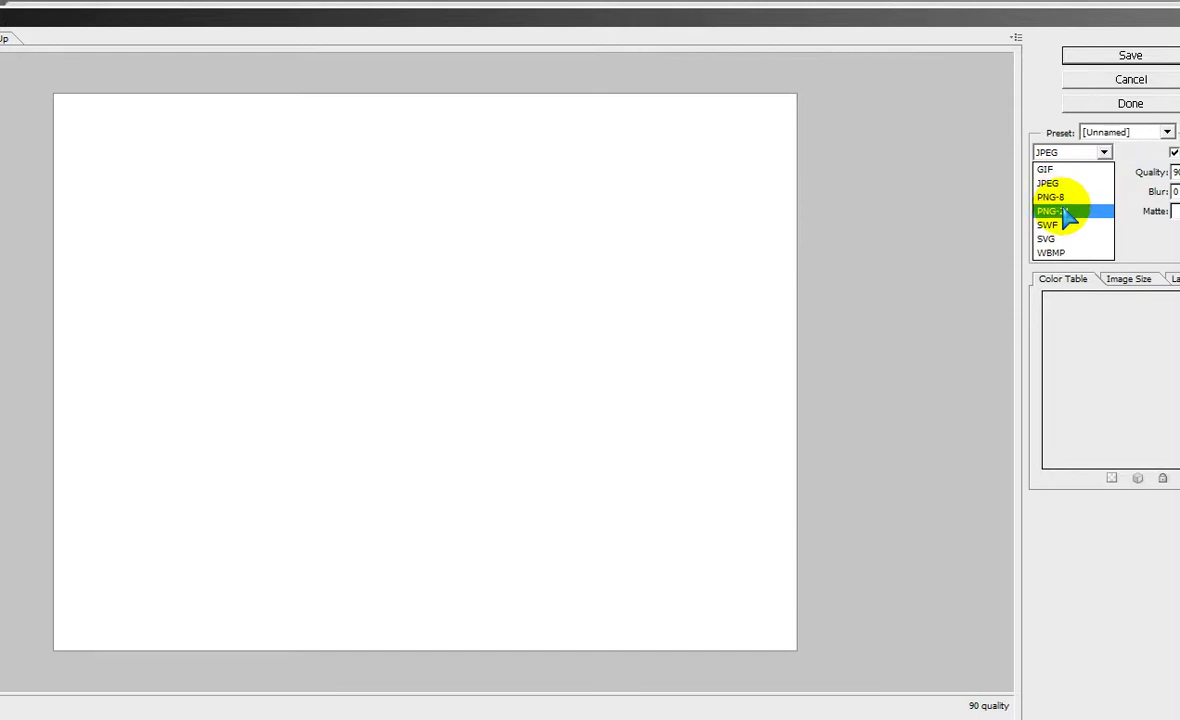
pyautogui.click(1153, 80)
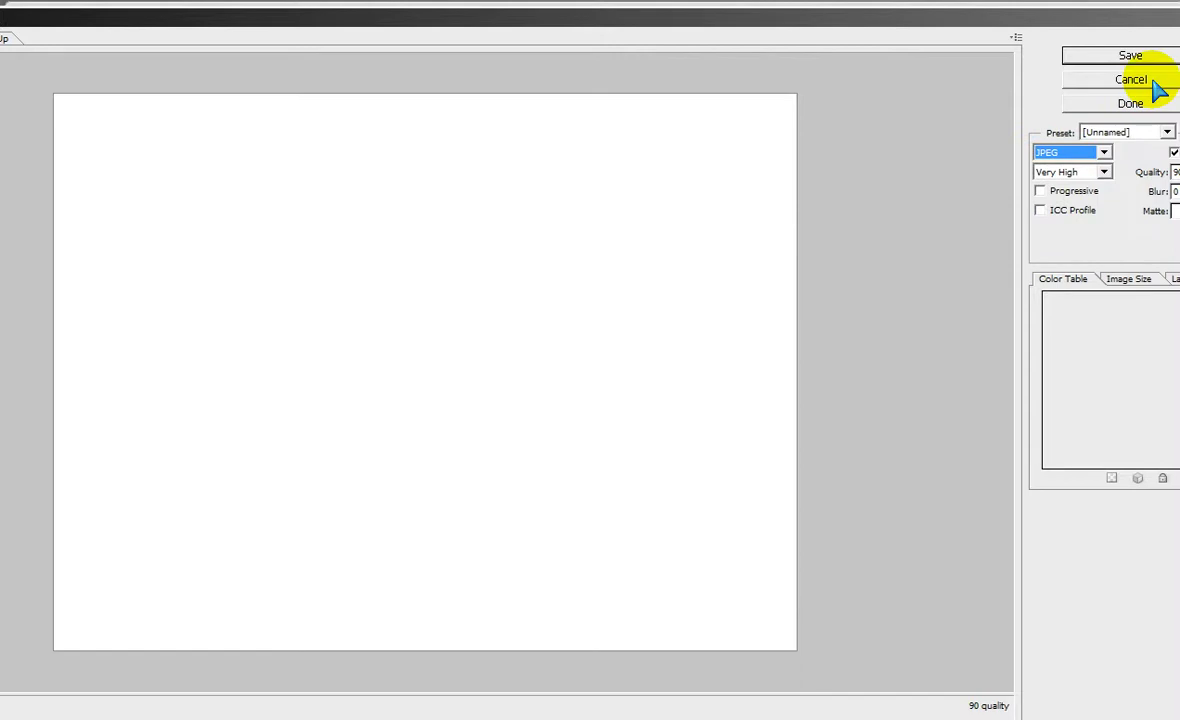
# Cancel the Save for Web dialog without exporting anything
pyautogui.click(1152, 82)
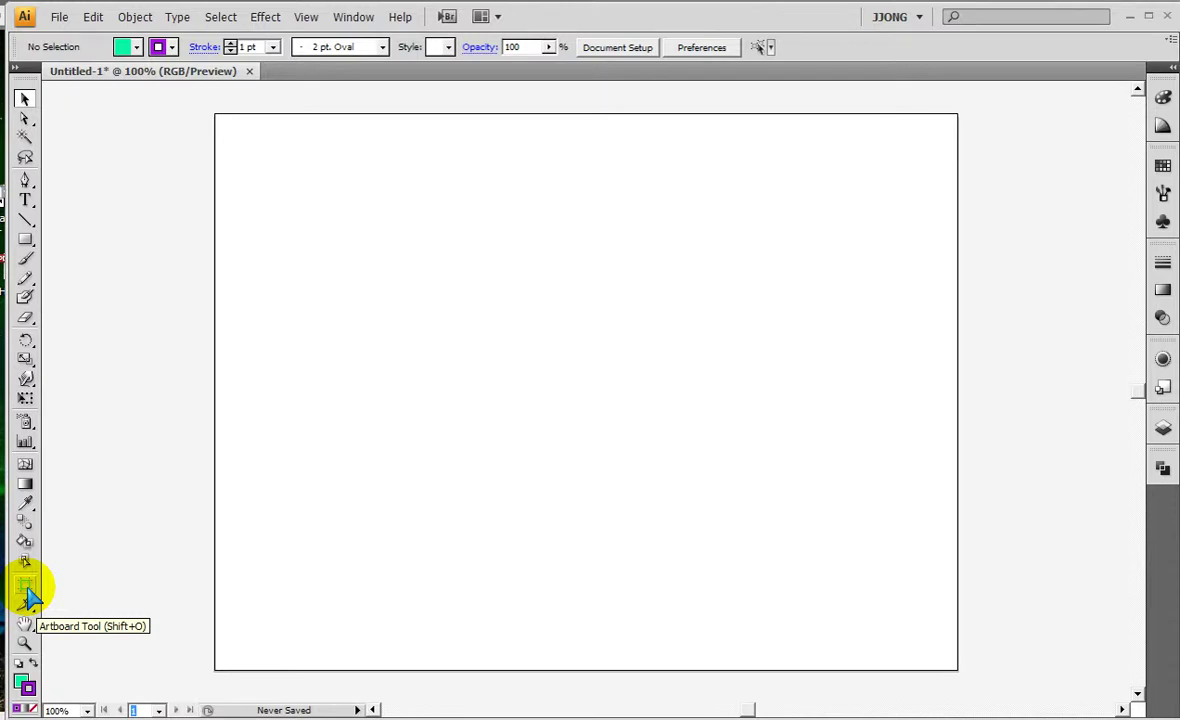
# With the Artboard Tool, drag the artboard corner to shrink it to 496 x 360 px
pyautogui.click(25, 586)
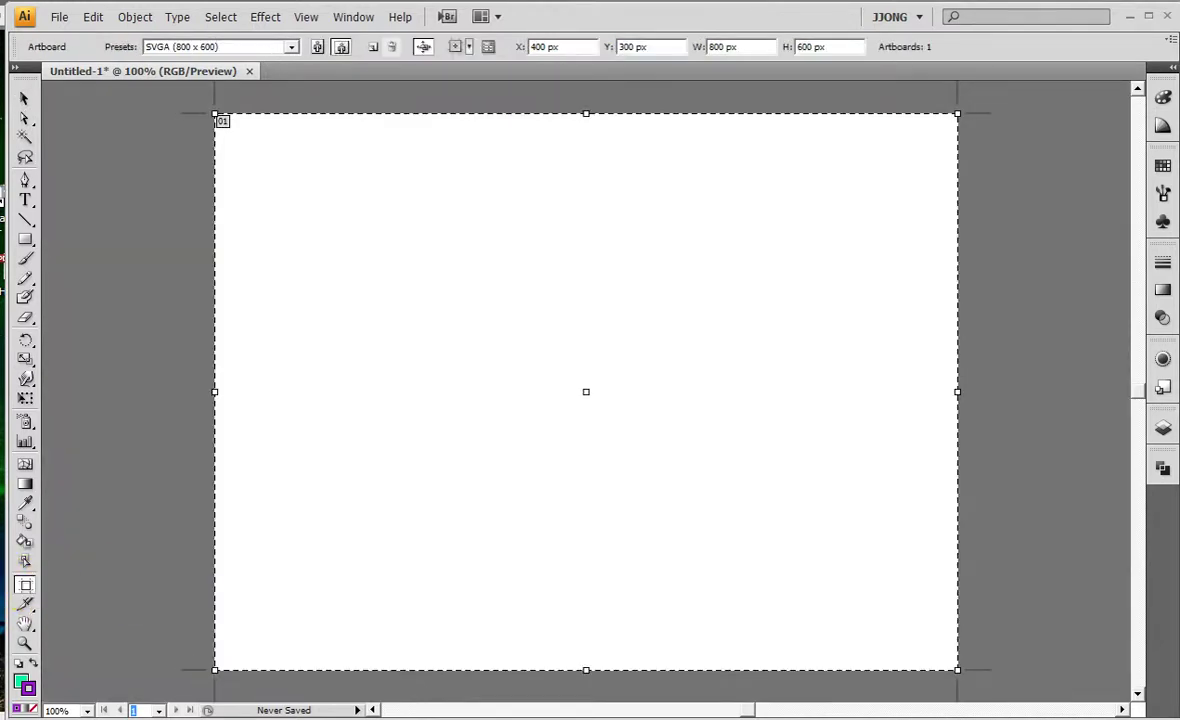
pyautogui.moveTo(957, 669); pyautogui.dragTo(675, 447)
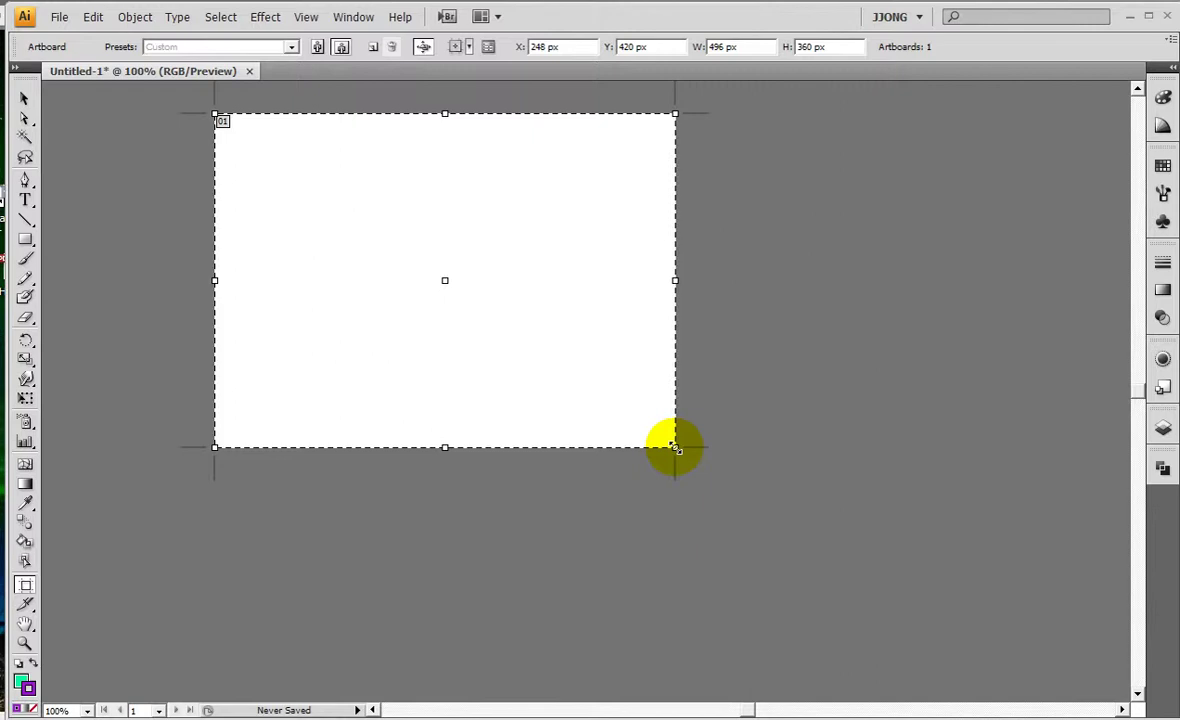
pyautogui.click(291, 47)
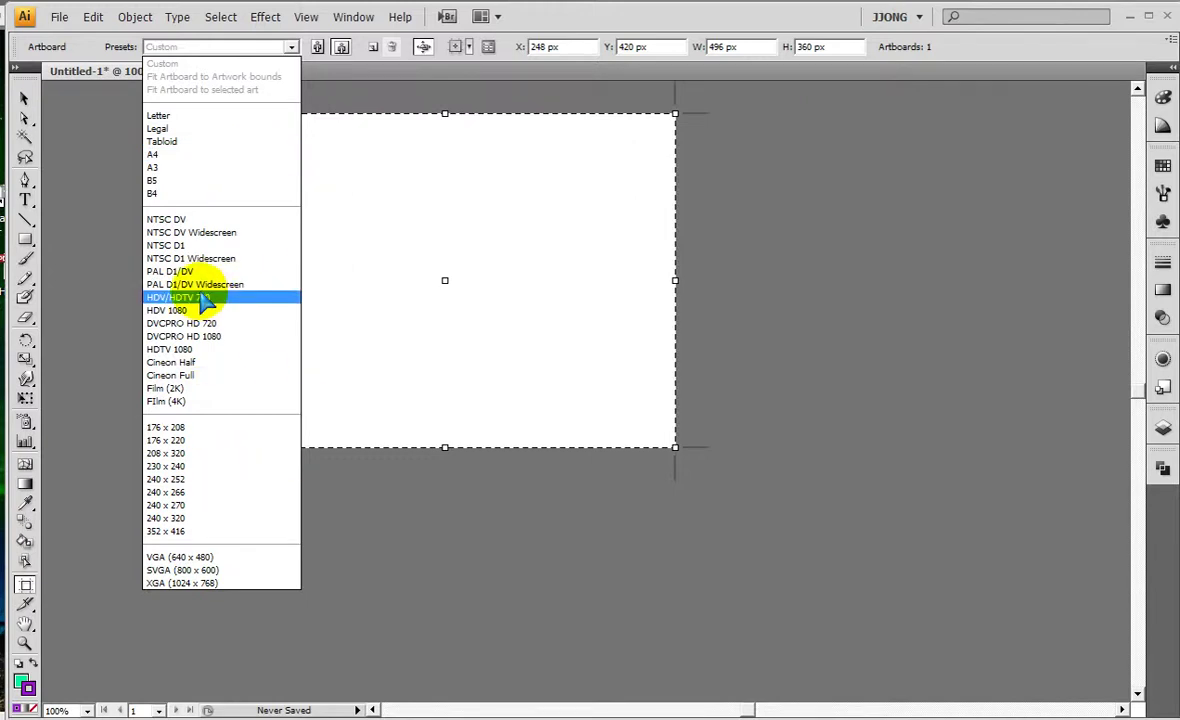
# Set the artboard to A4, toggle portrait then landscape, and resize it to 486.95 x 365.64 px
pyautogui.click(153, 155)
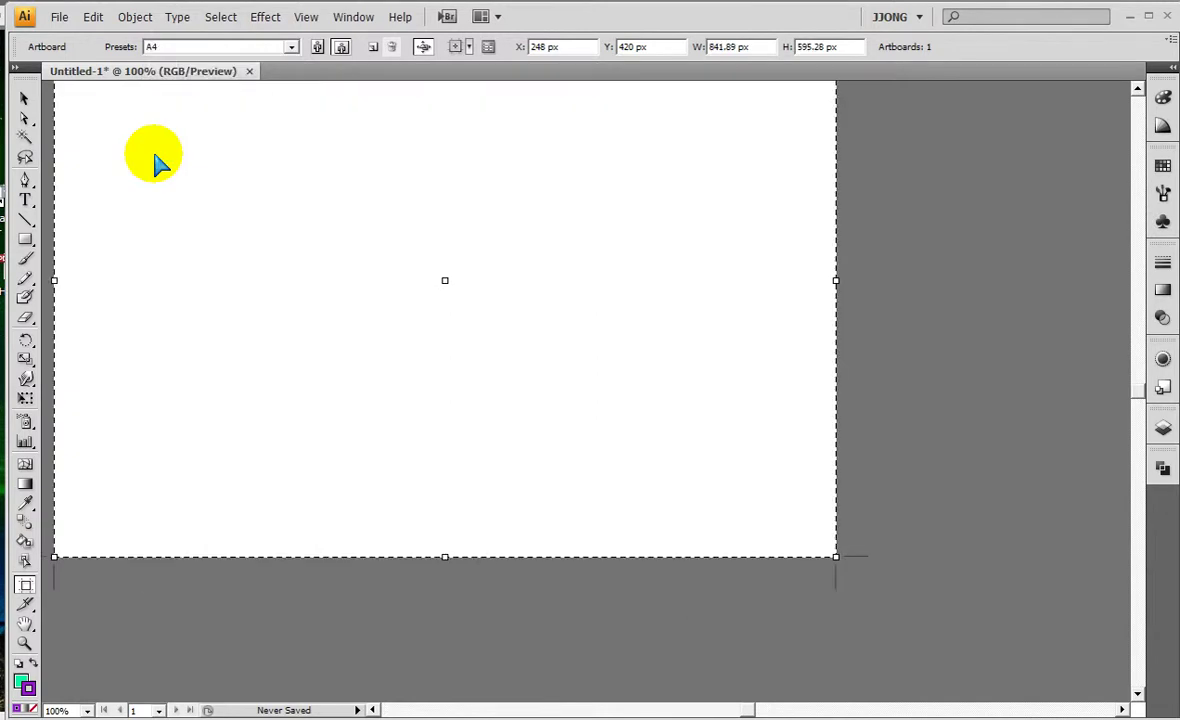
pyautogui.scroll(1, 208, 237)
pyautogui.scroll(2, 208, 237)
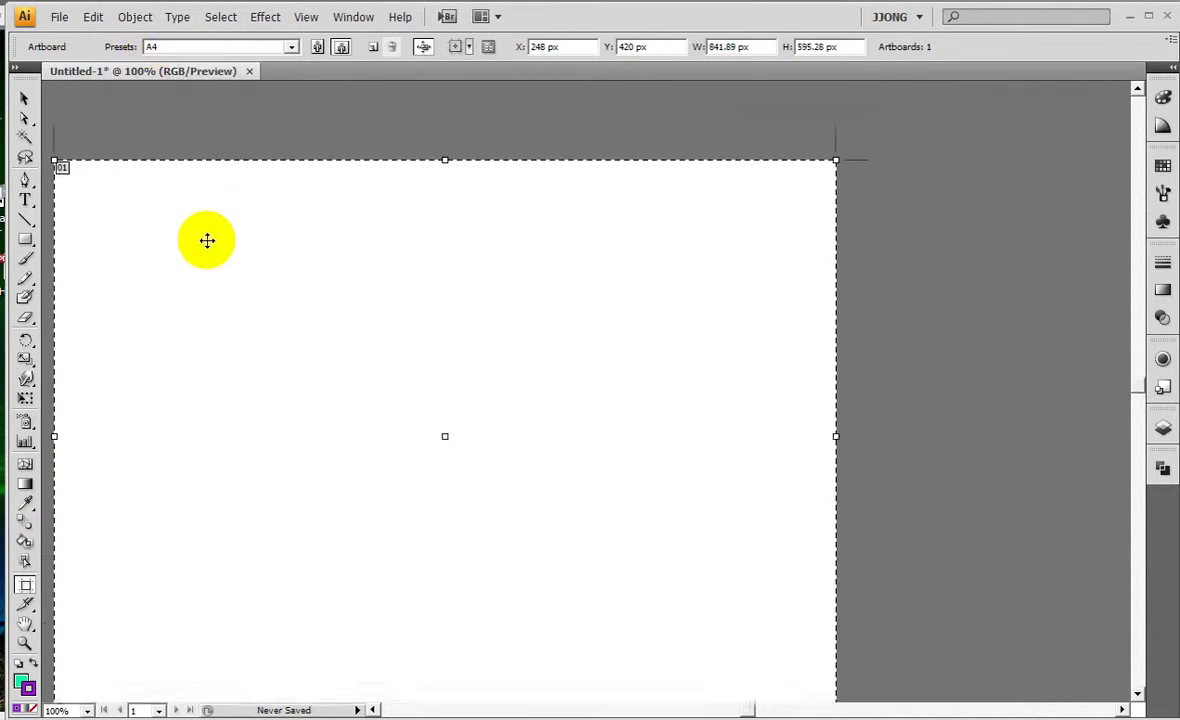
pyautogui.scroll(-1, 208, 237)
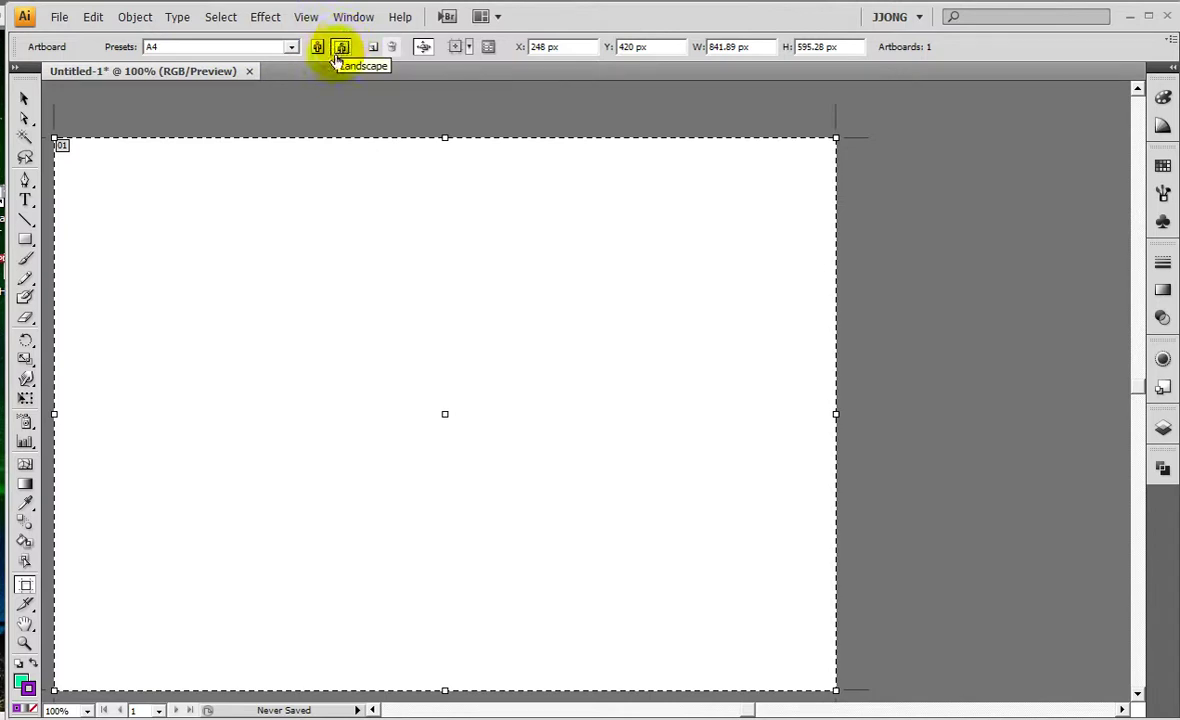
pyautogui.click(318, 47)
pyautogui.moveTo(330, 28); pyautogui.dragTo(352, 47)
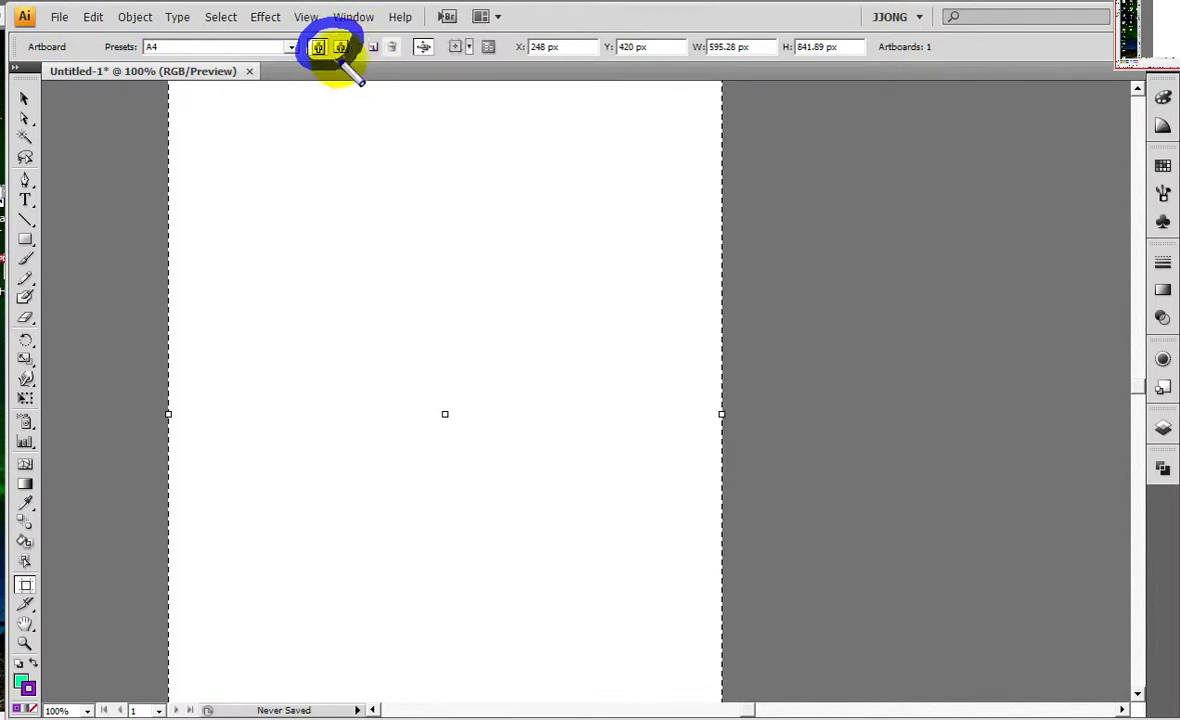
pyautogui.click(341, 47)
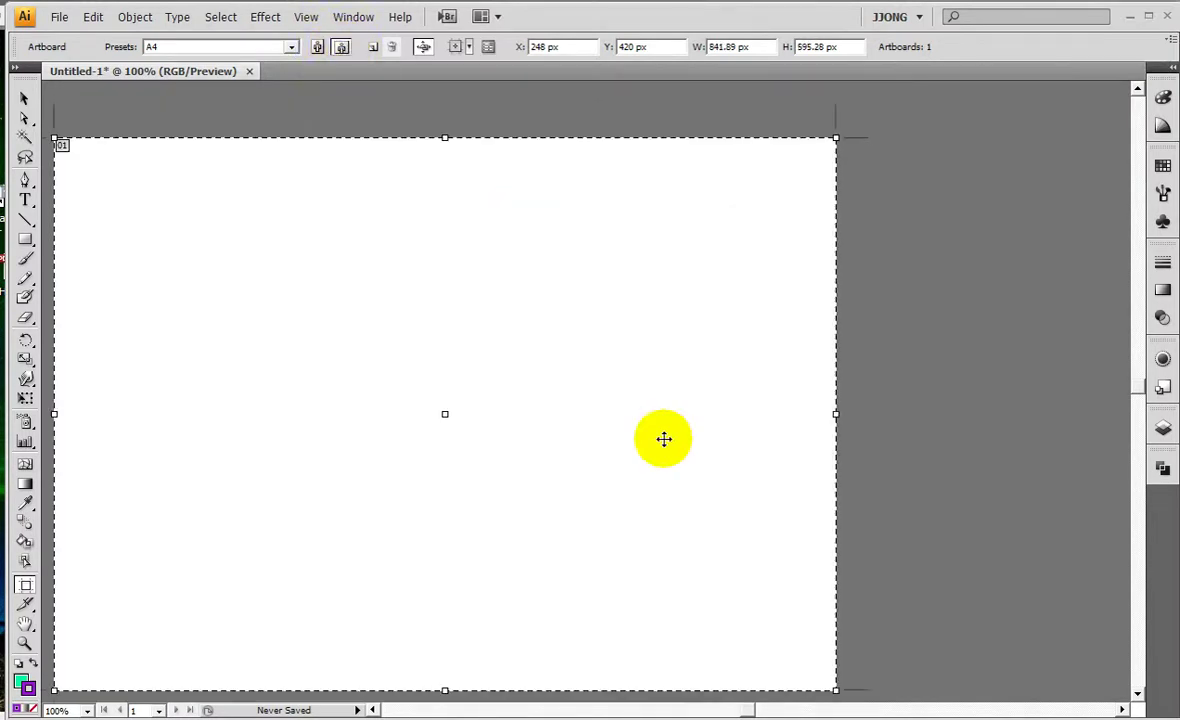
pyautogui.moveTo(829, 688); pyautogui.dragTo(501, 476)
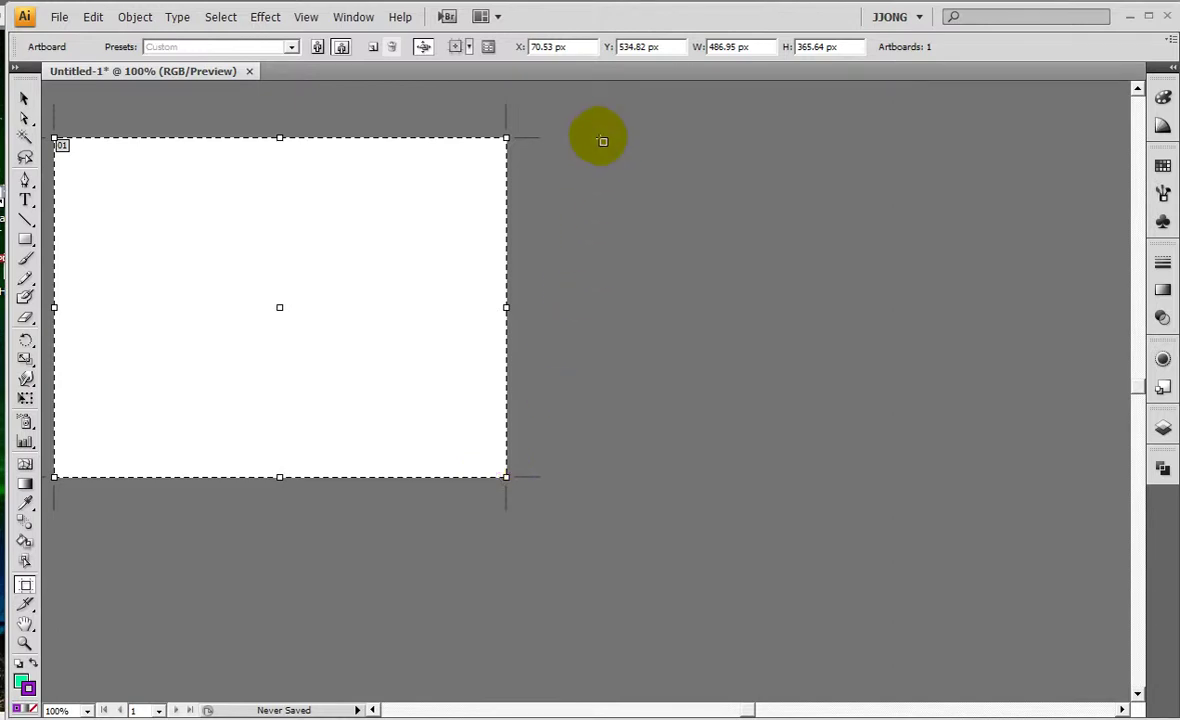
pyautogui.click(372, 48)
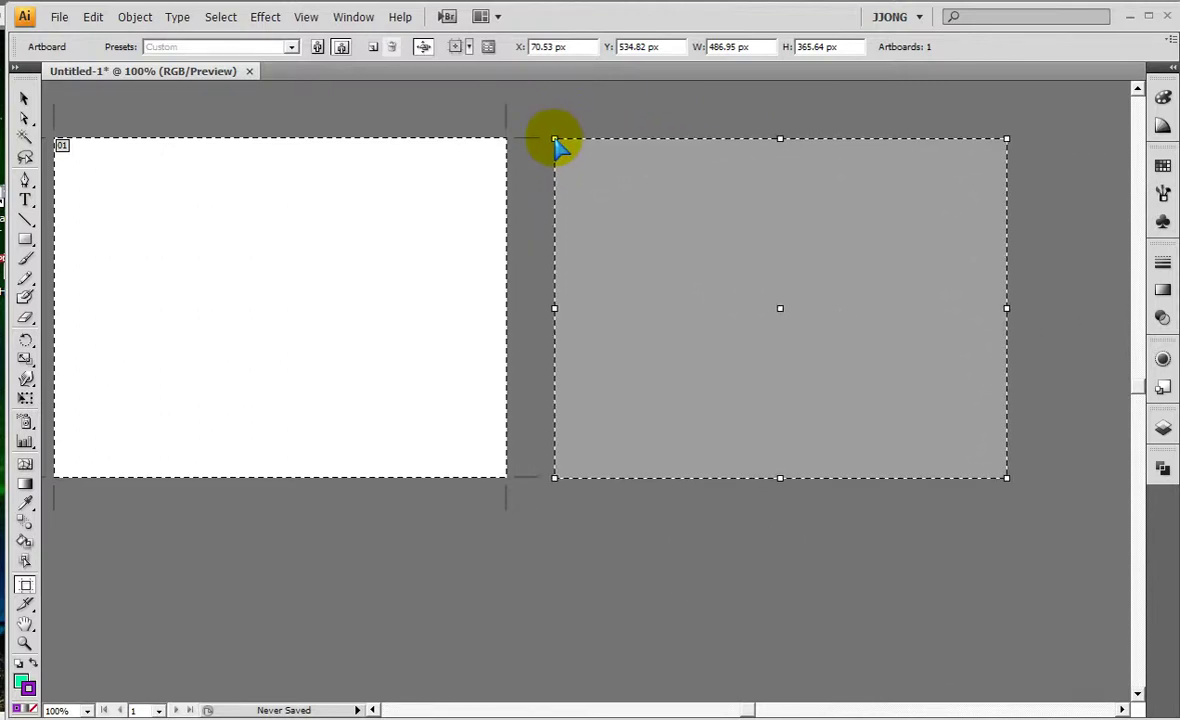
pyautogui.click(555, 138)
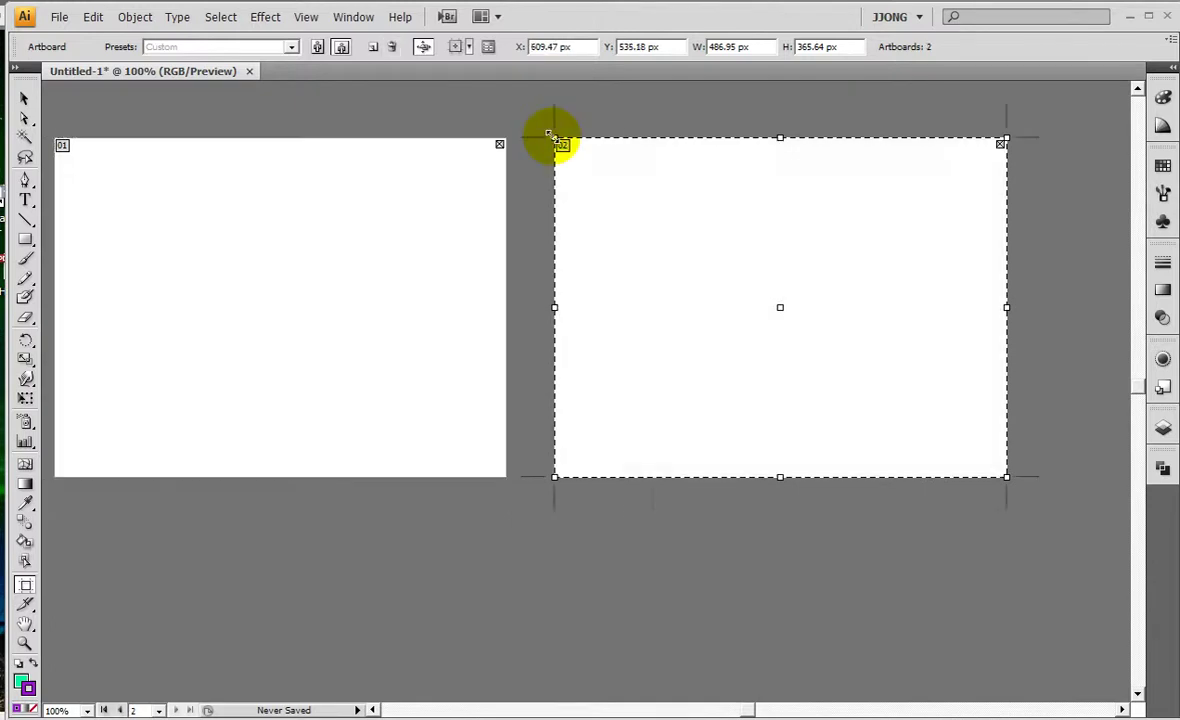
pyautogui.click(558, 152)
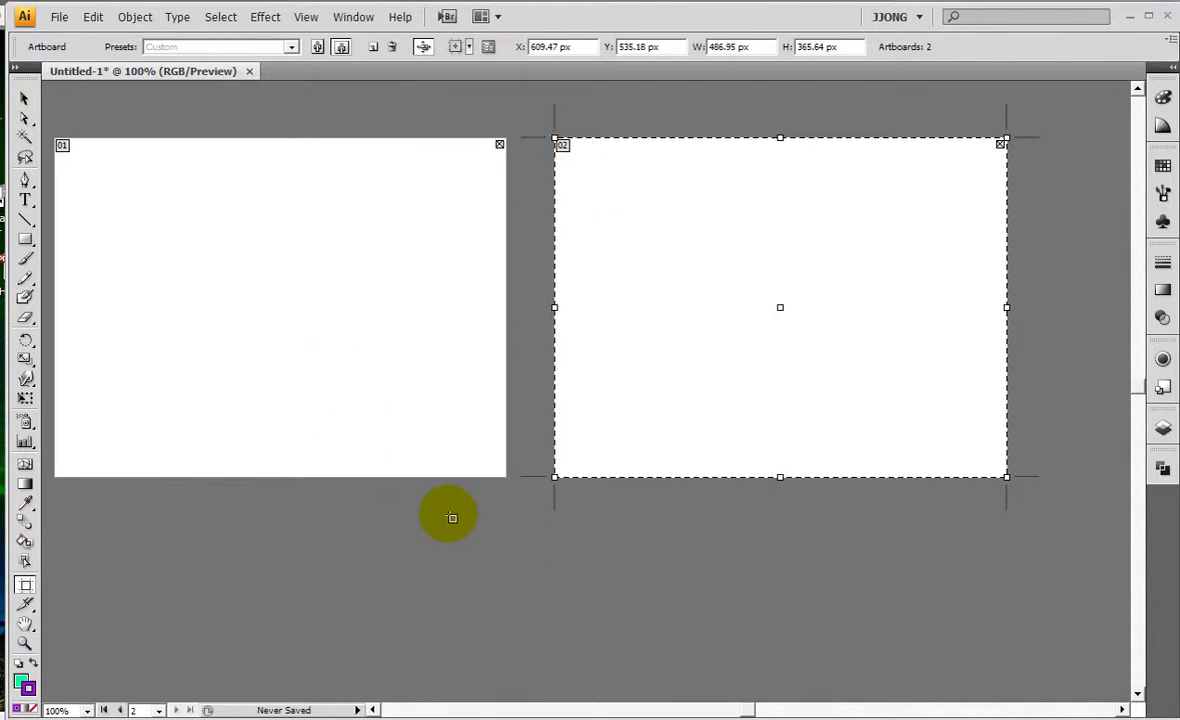
pyautogui.press('Delete')
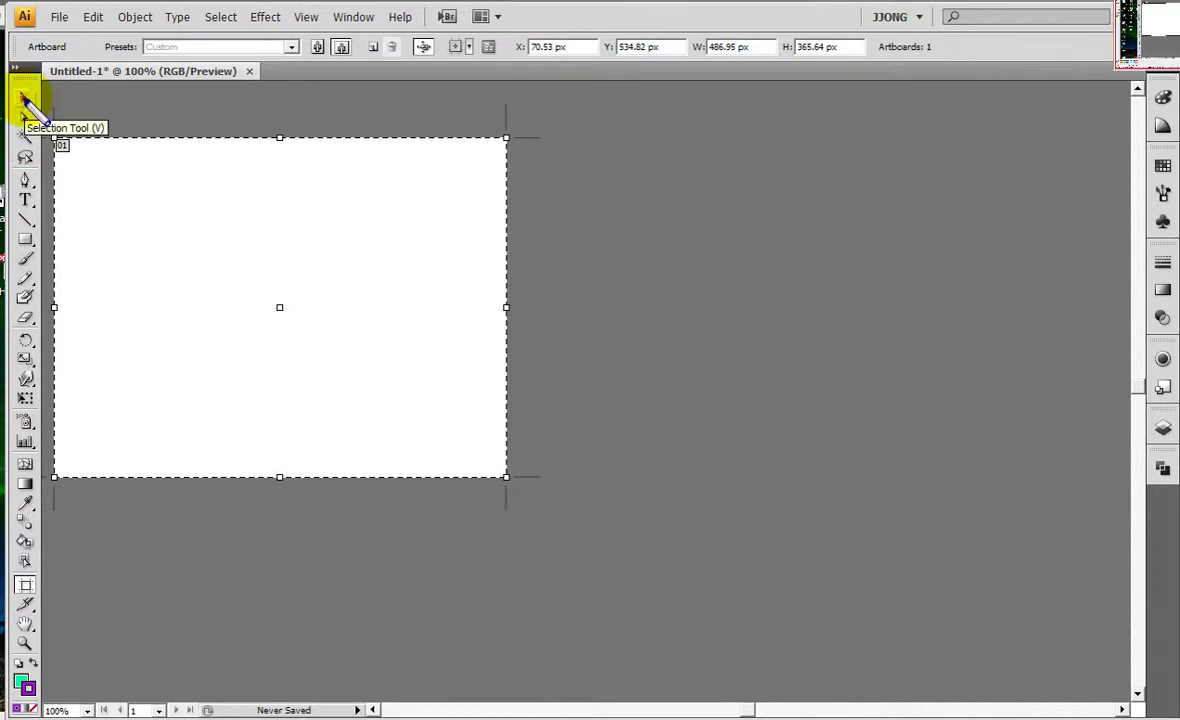
# Return to the Selection Tool, recentre the artboard, and close Untitled-1 without saving
pyautogui.click(26, 103)
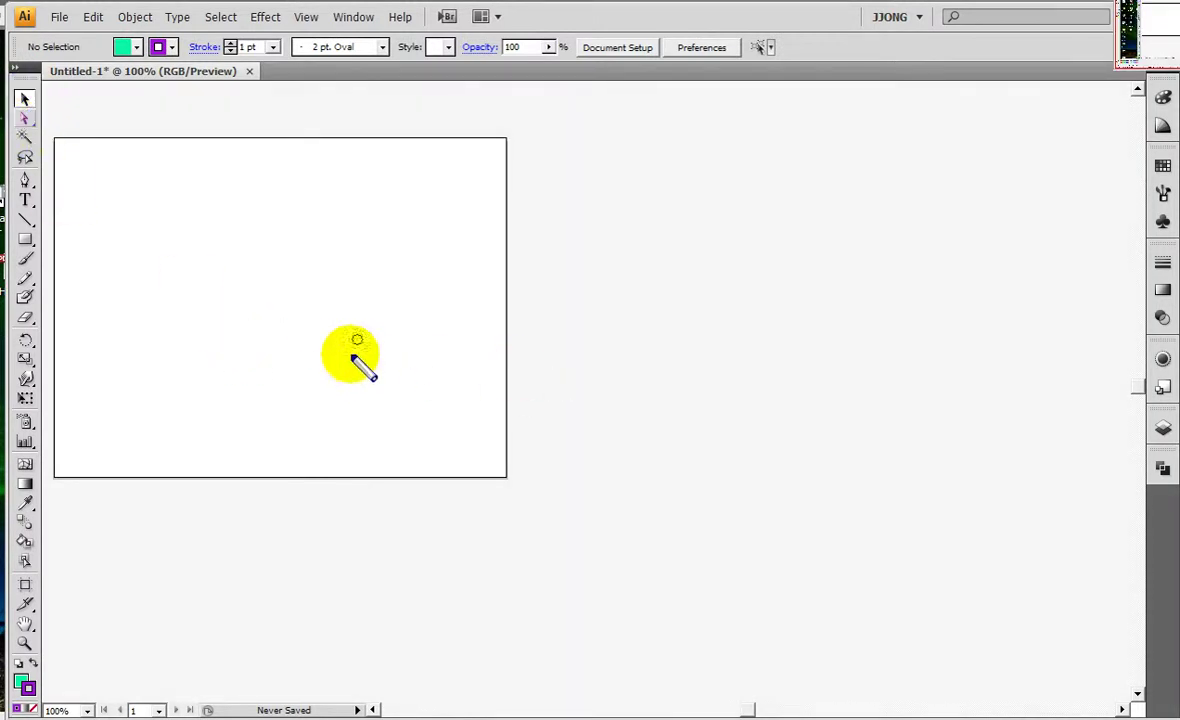
pyautogui.moveTo(258, 353)
pyautogui.mouseDown()
pyautogui.moveTo(518, 467)
pyautogui.moveTo(456, 453)
pyautogui.moveTo(529, 398)
pyautogui.mouseUp()
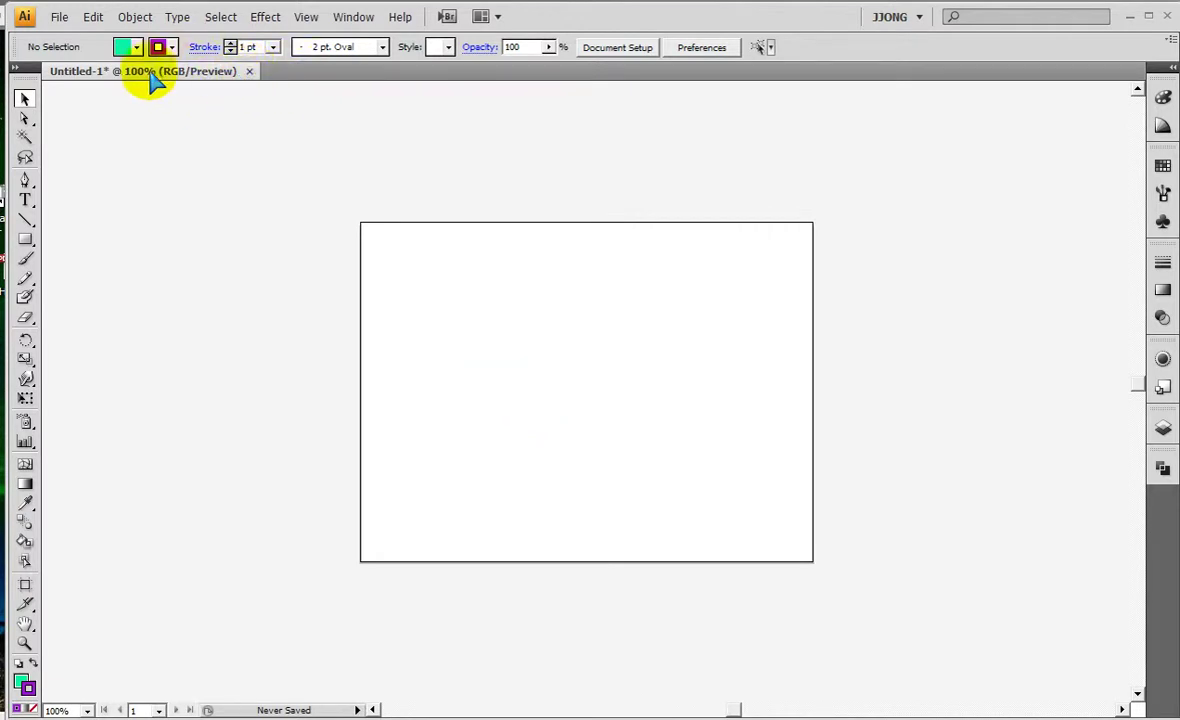
pyautogui.moveTo(68, 90); pyautogui.dragTo(254, 74)
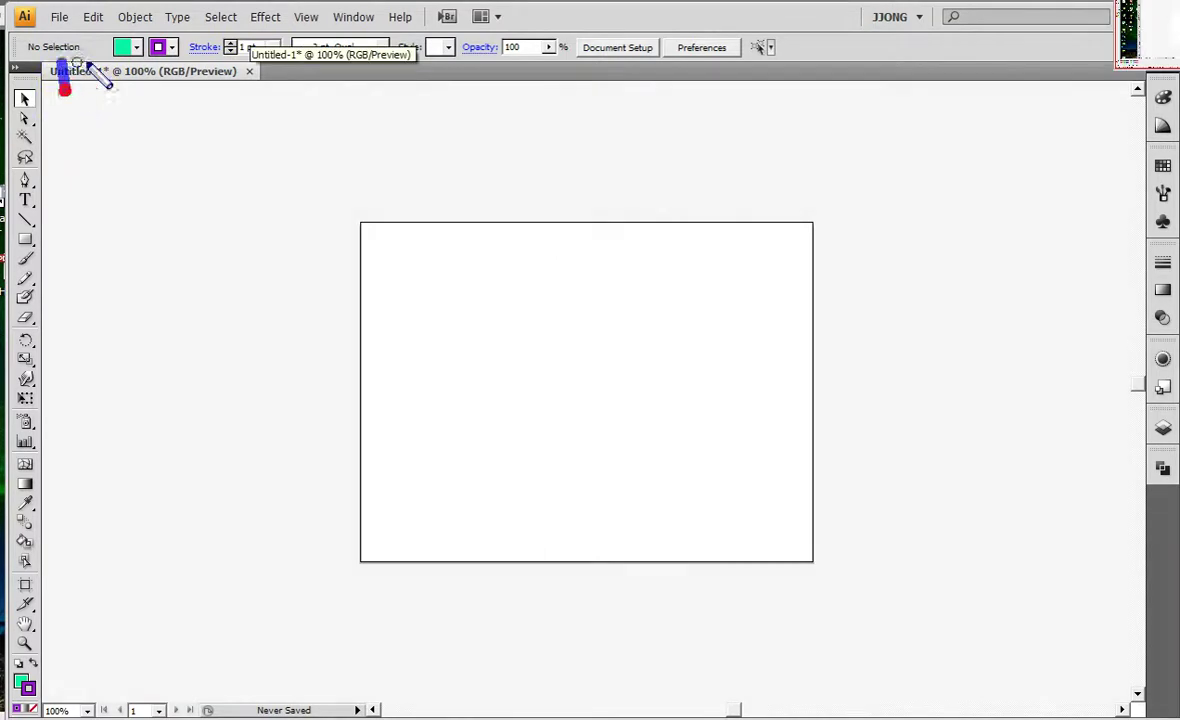
pyautogui.click(247, 71)
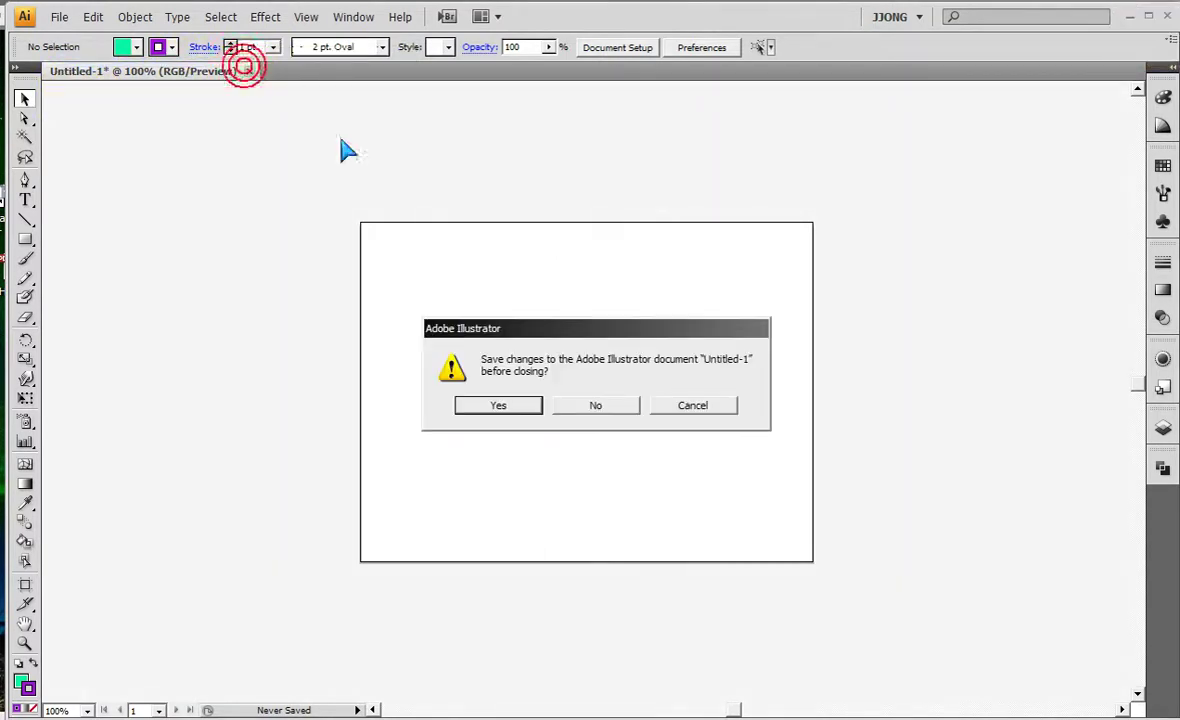
pyautogui.click(600, 403)
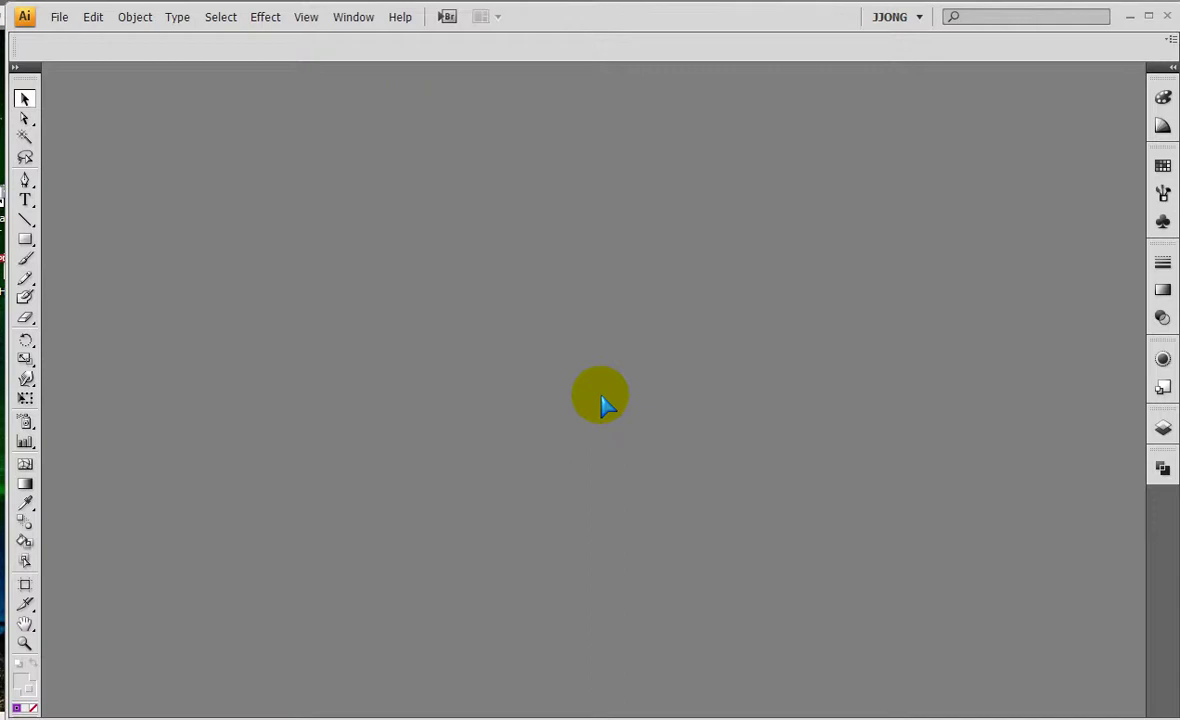
# Bring up the Open dialog, centre it, and switch from the Sample folder to the Desktop
pyautogui.click(602, 400)
pyautogui.doubleClick(602, 400)
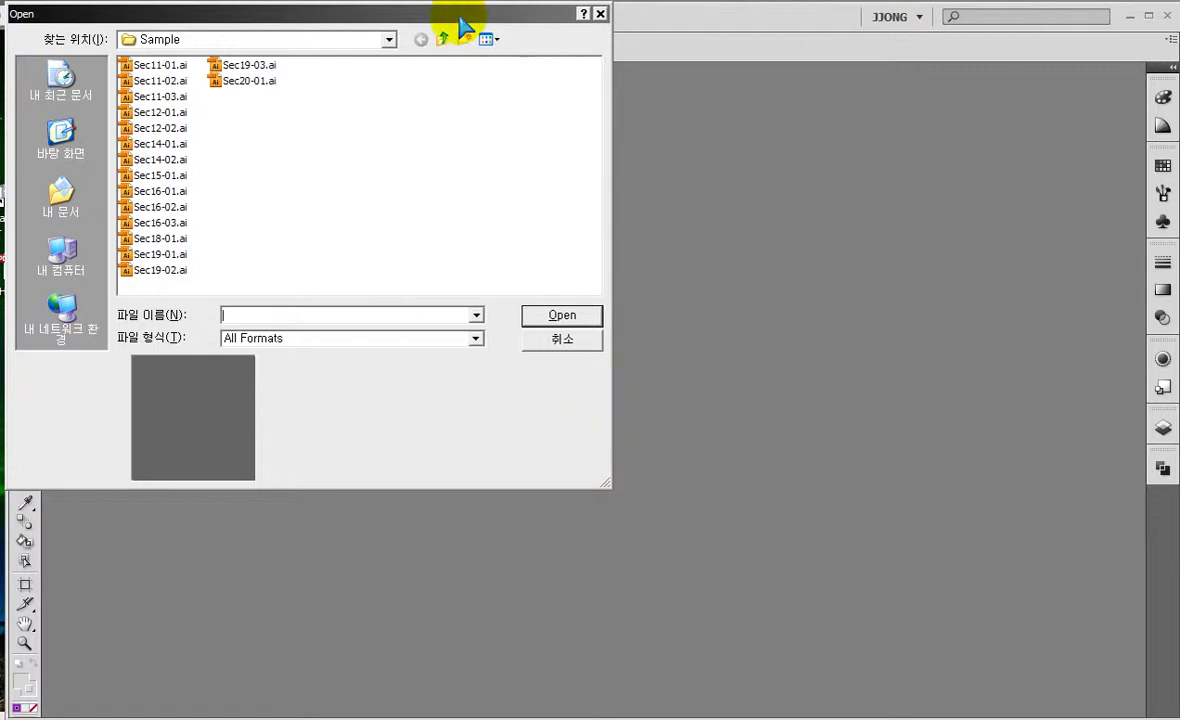
pyautogui.moveTo(461, 20); pyautogui.dragTo(753, 121)
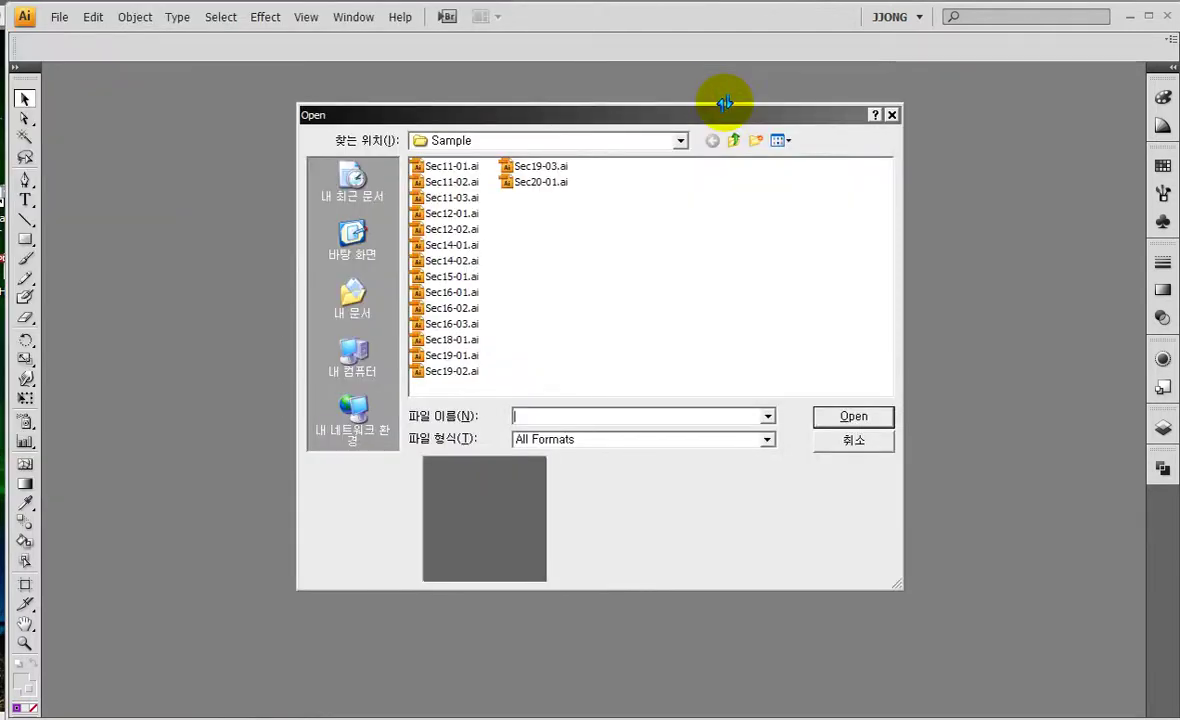
pyautogui.click(355, 250)
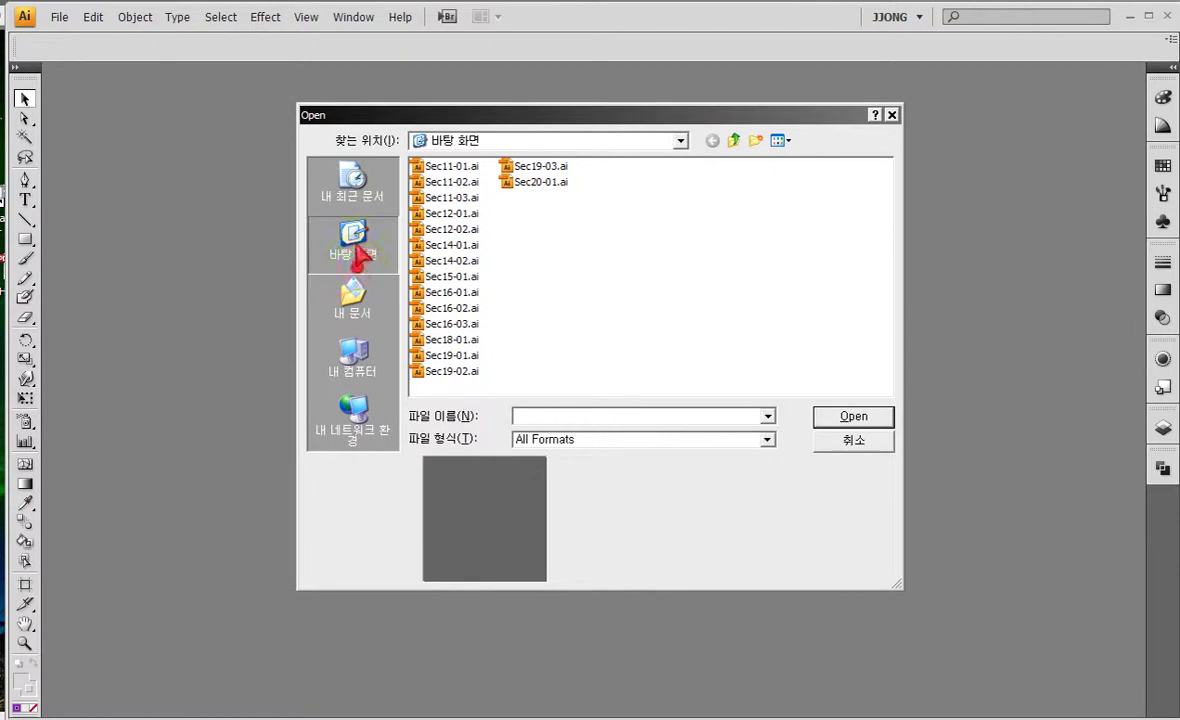
pyautogui.moveTo(342, 277)
pyautogui.mouseDown()
pyautogui.moveTo(390, 258)
pyautogui.moveTo(333, 300)
pyautogui.mouseUp()
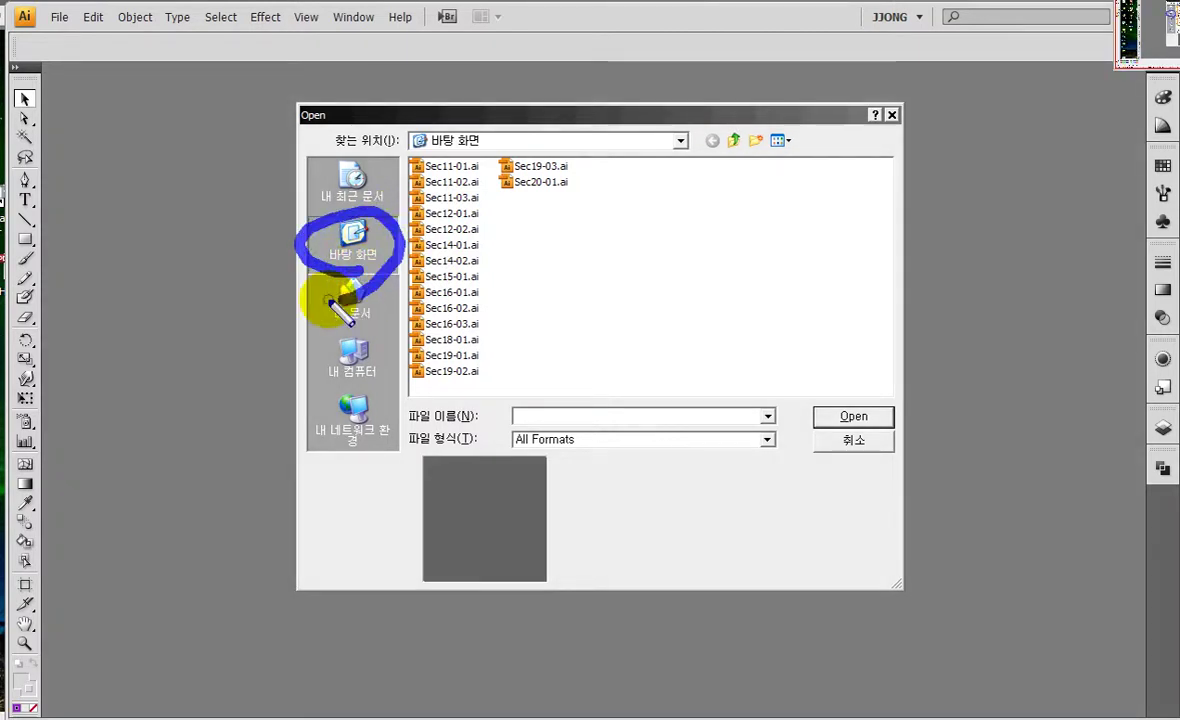
pyautogui.press('Escape')
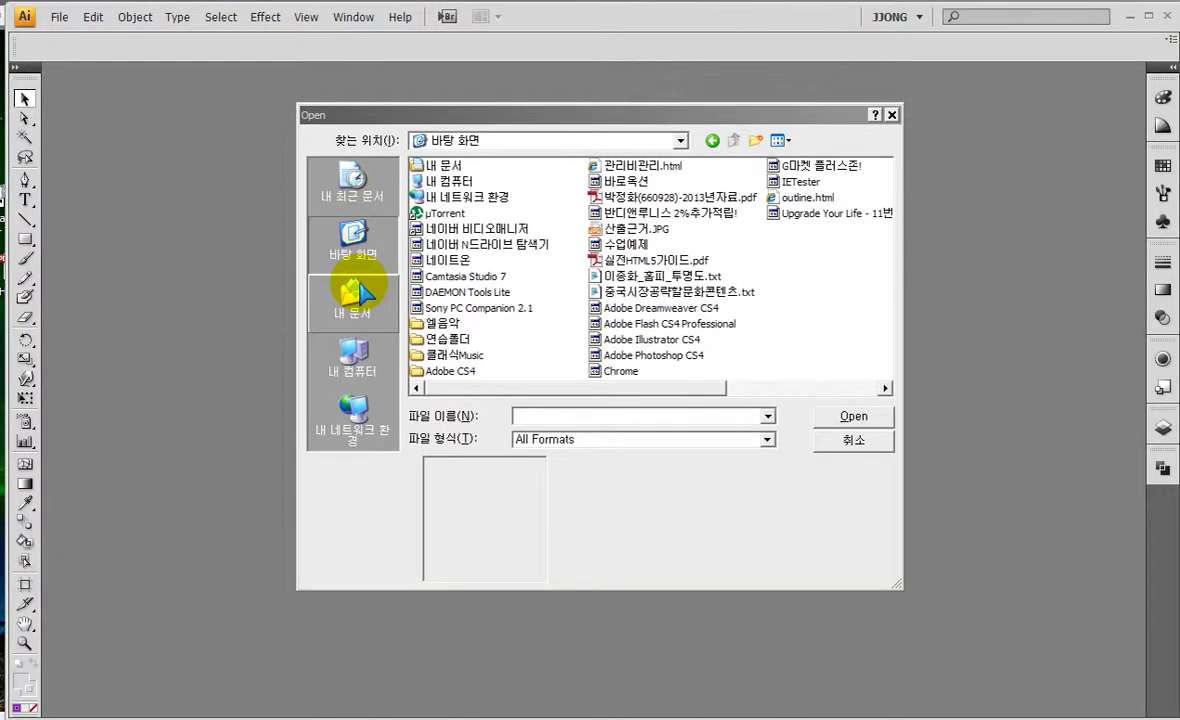
# Try the 수업예제 shortcut, dismiss its not-found error, then browse into photo4_illust4 > 일러스트
pyautogui.click(595, 246)
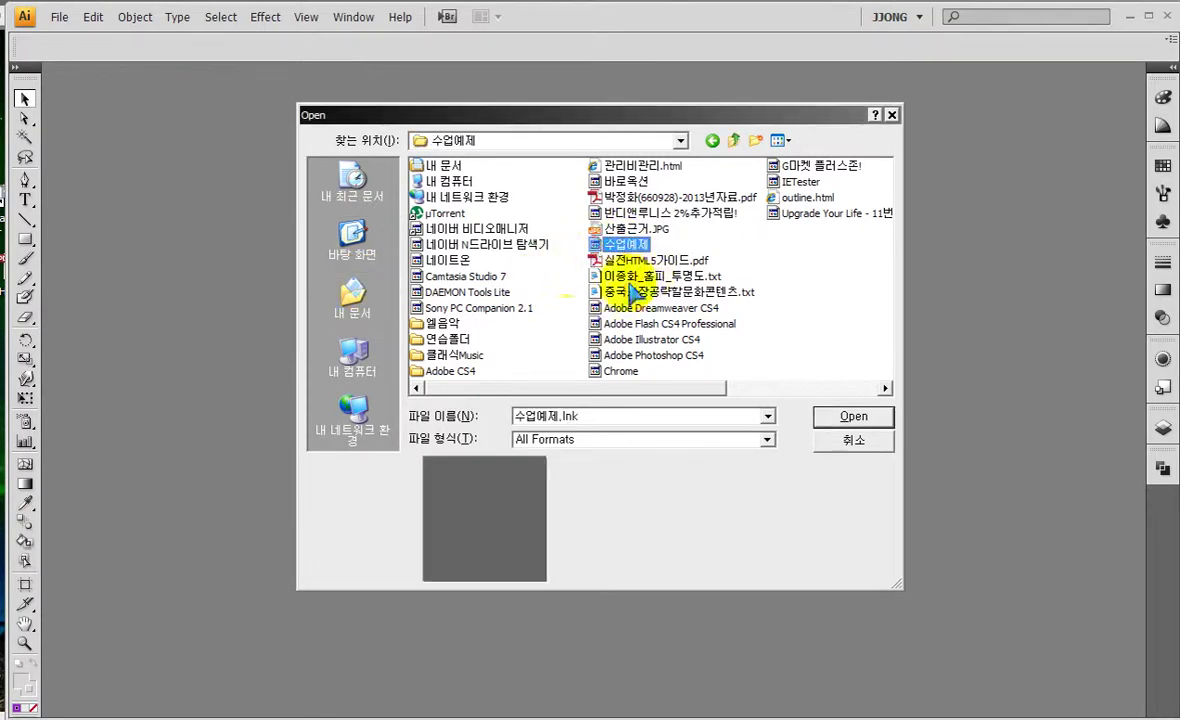
pyautogui.click(853, 416)
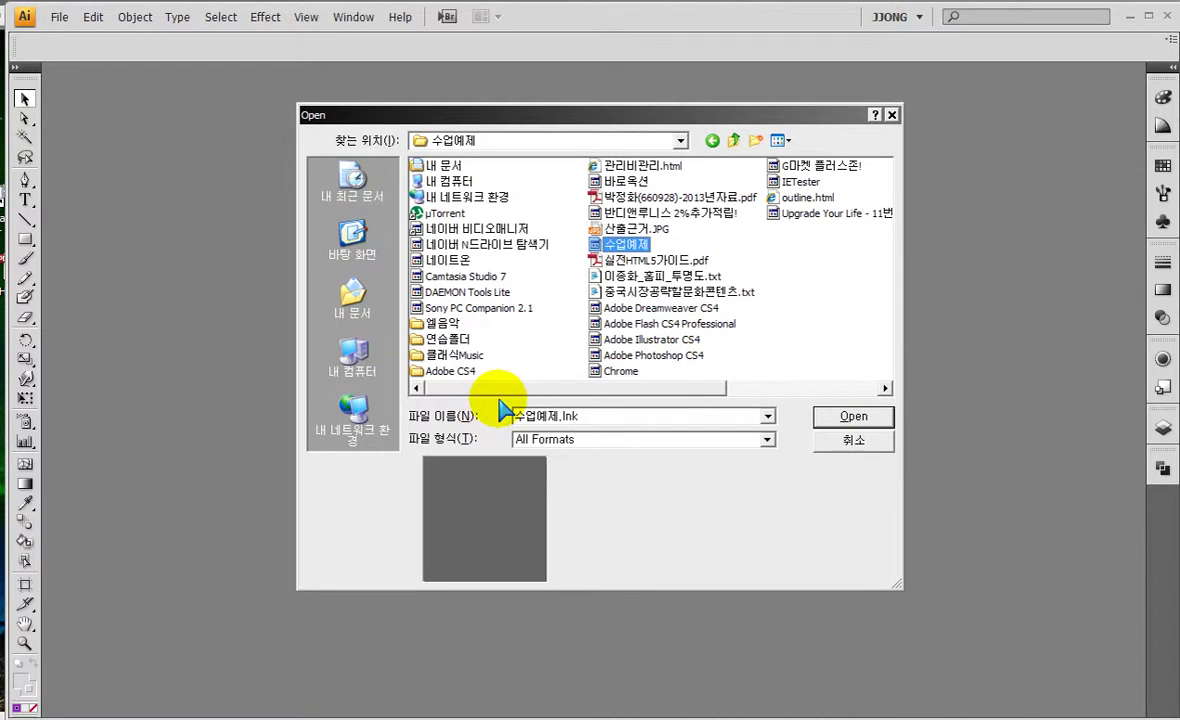
pyautogui.click(853, 416)
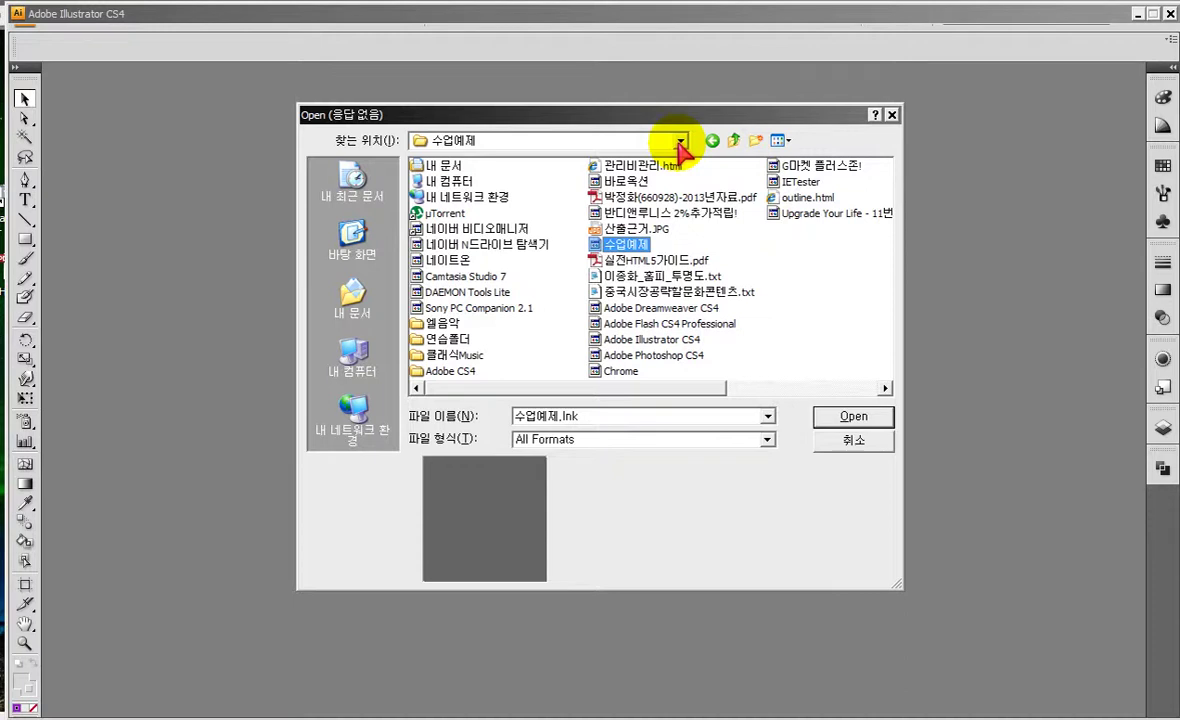
pyautogui.click(830, 414)
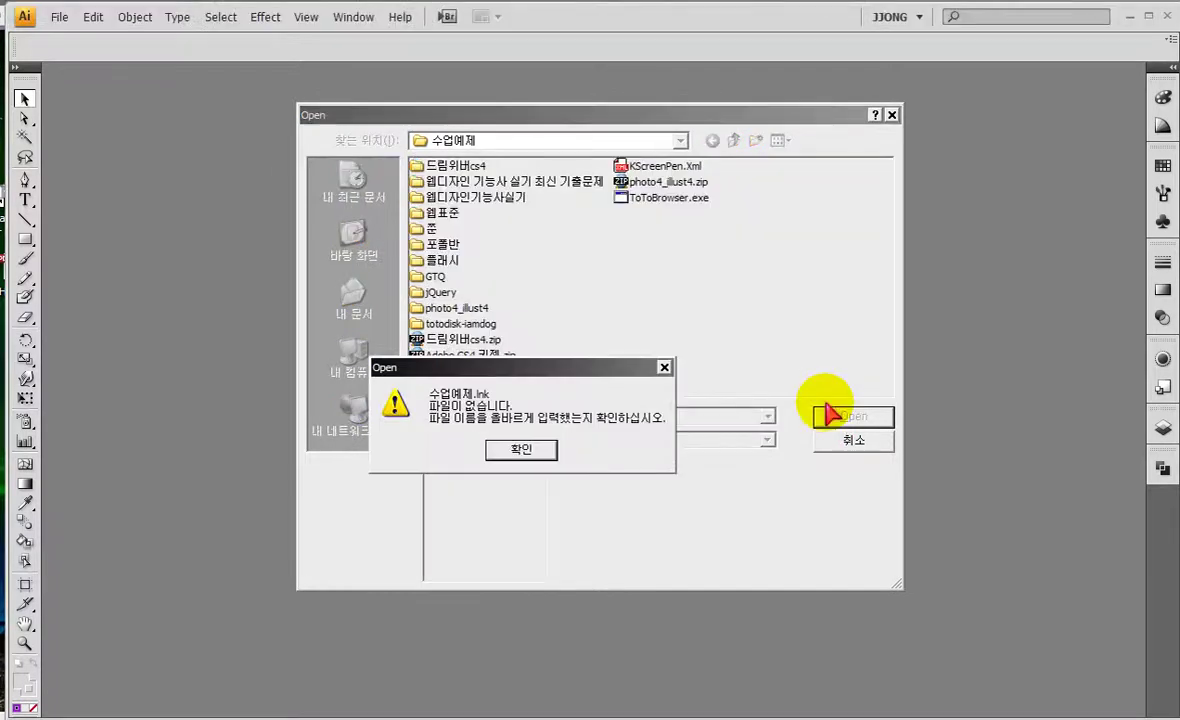
pyautogui.click(519, 449)
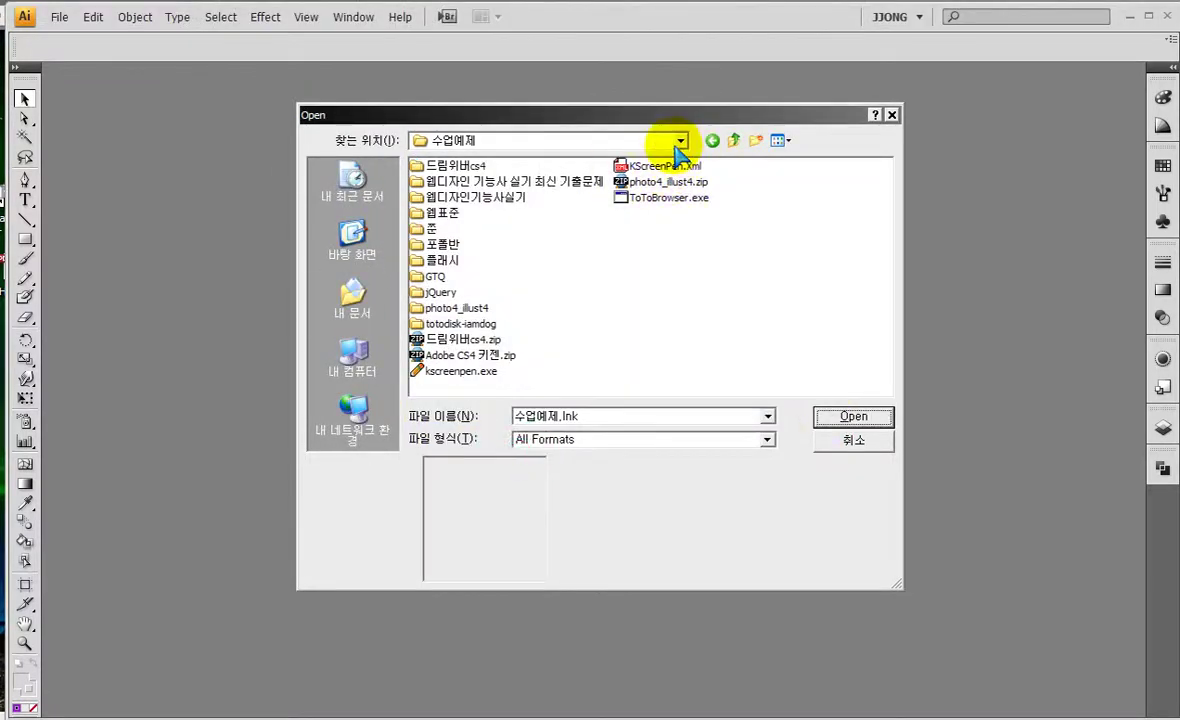
pyautogui.doubleClick(432, 307)
pyautogui.doubleClick(440, 165)
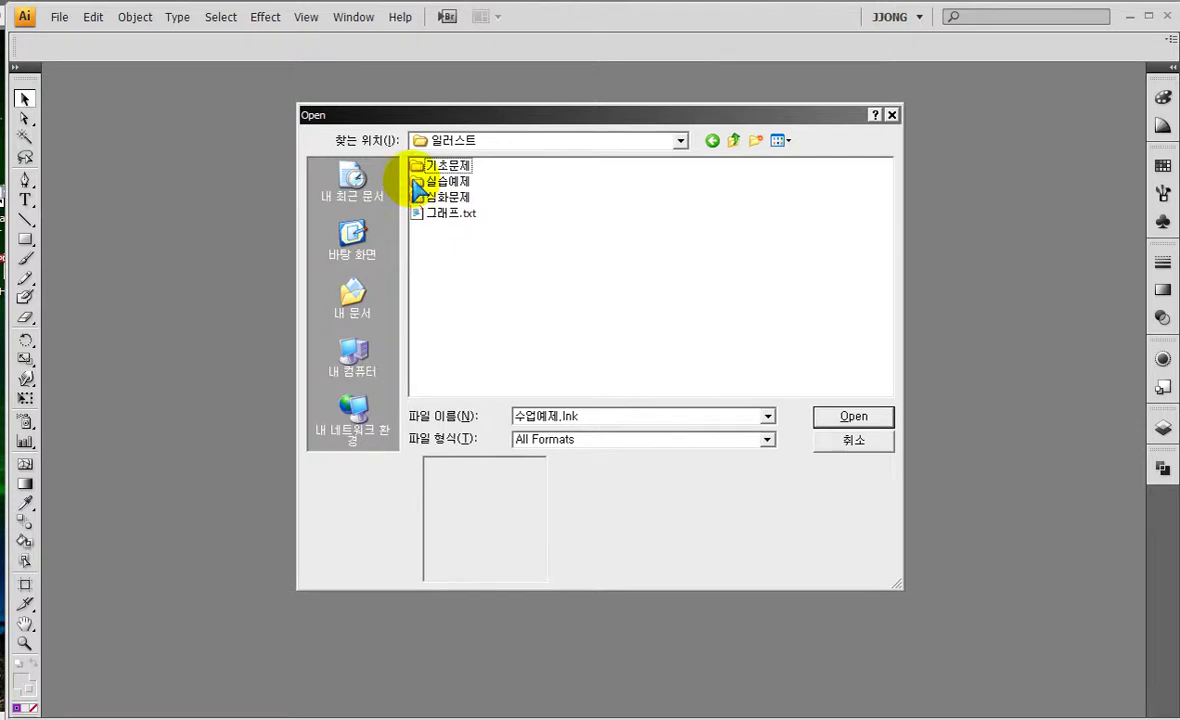
# Browse 실습예제 > Sample and open Sec11-01.ai
pyautogui.doubleClick(440, 181)
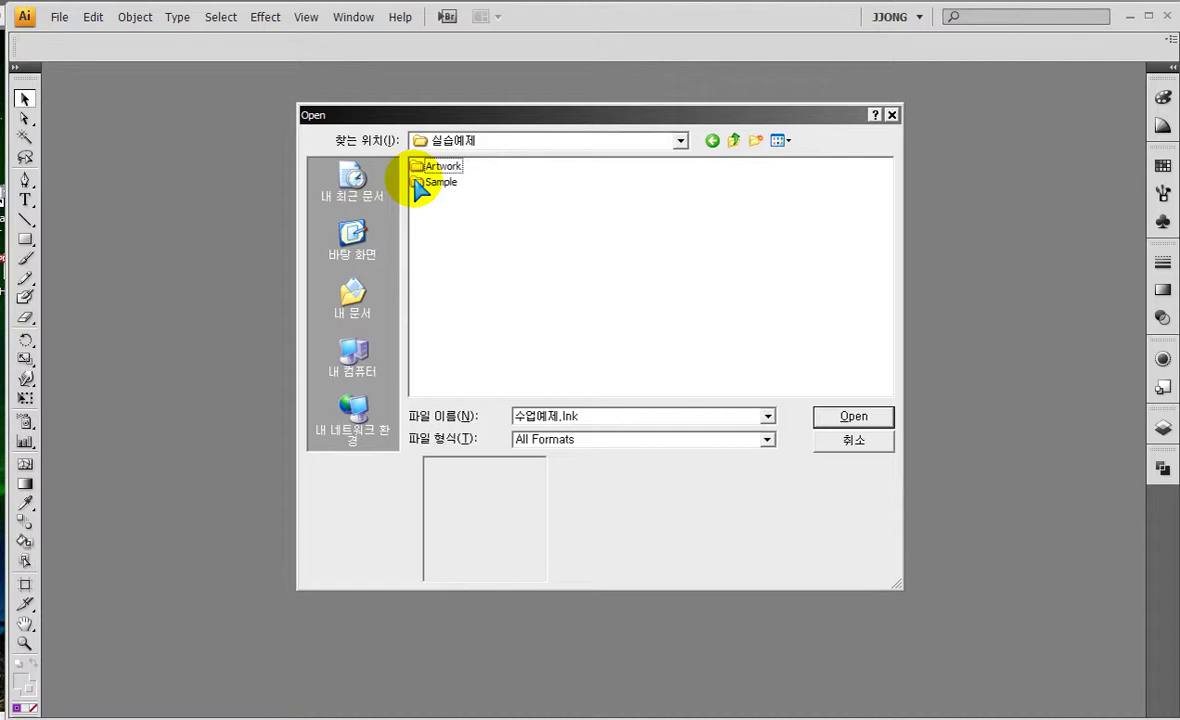
pyautogui.doubleClick(418, 184)
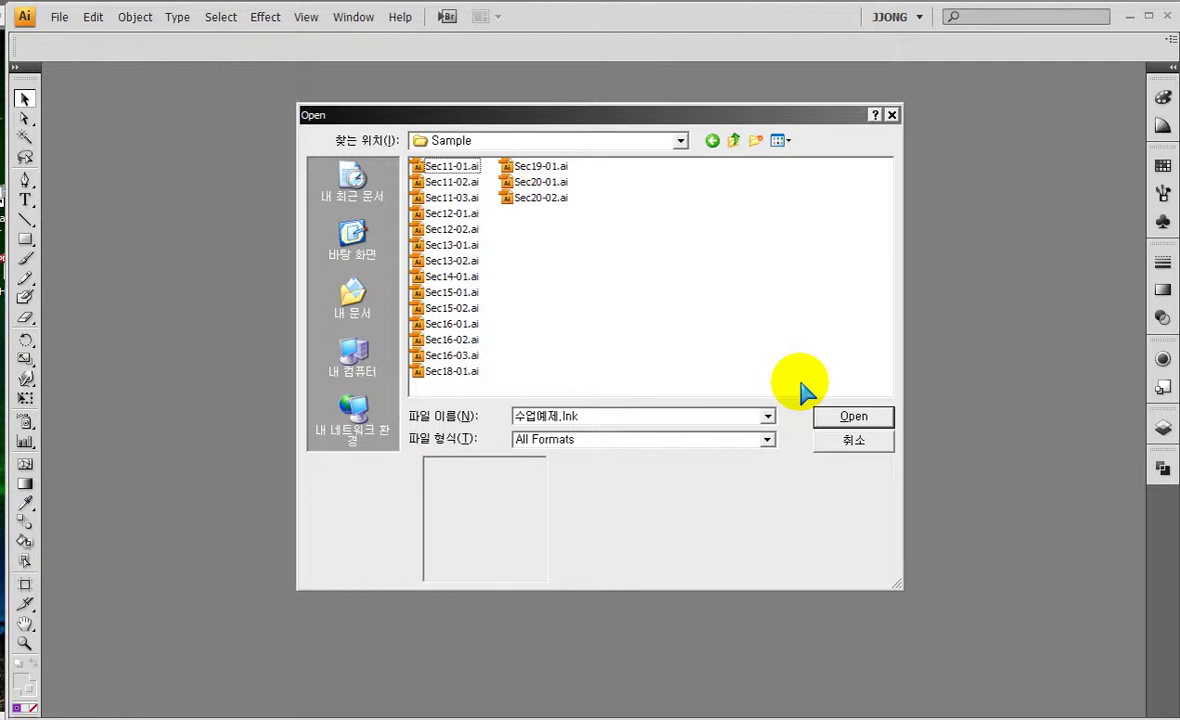
pyautogui.doubleClick(425, 167)
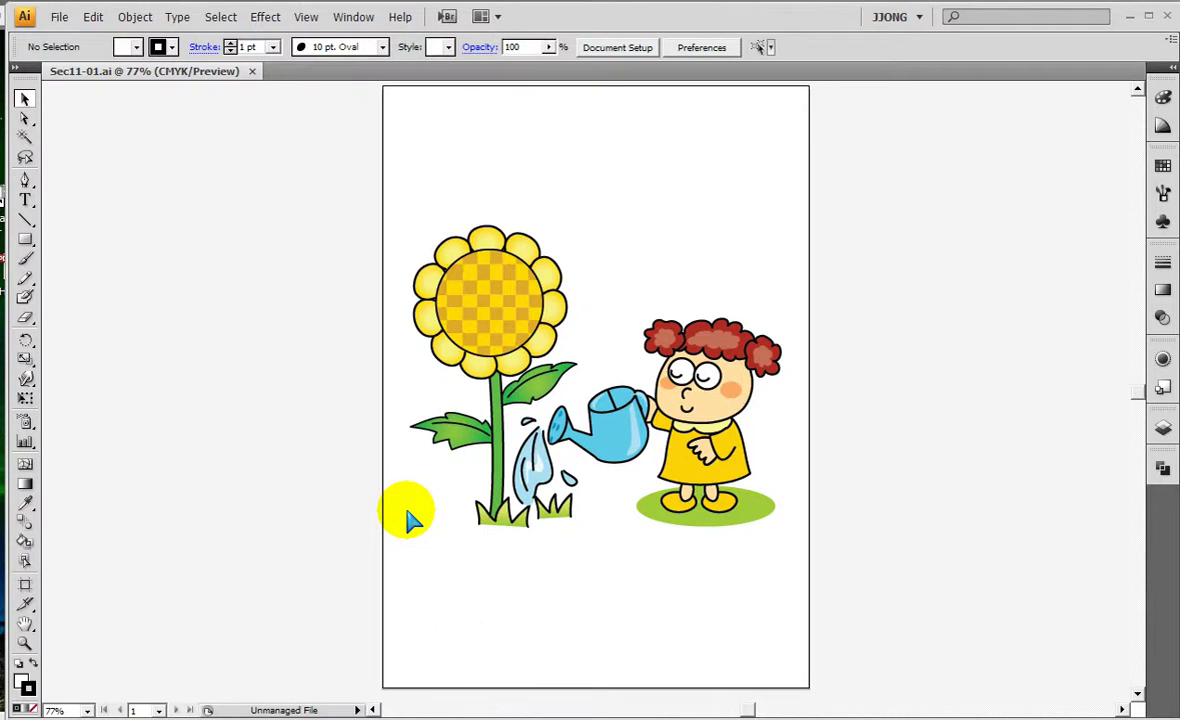
# Zoom in on the sunflower head, then its top petal's black outline, up to 6400%
pyautogui.click(25, 643)
pyautogui.moveTo(386, 217)
pyautogui.mouseDown()
pyautogui.moveTo(593, 376)
pyautogui.moveTo(590, 397)
pyautogui.mouseUp()
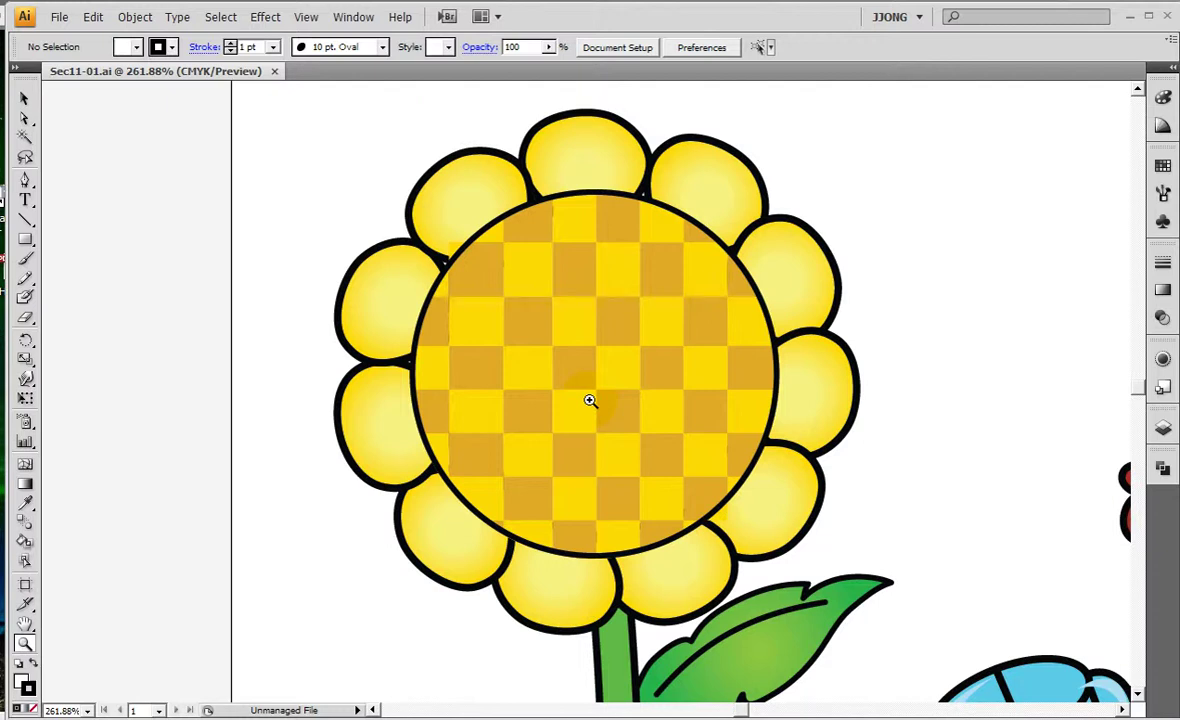
pyautogui.click(133, 585)
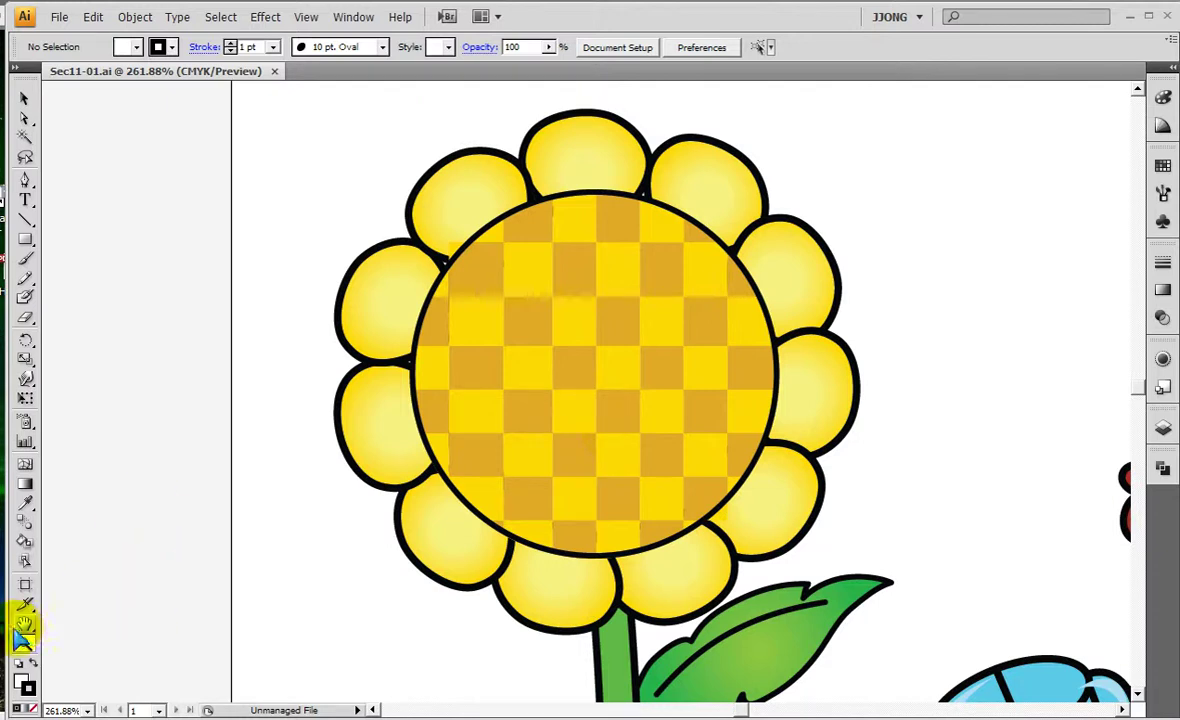
pyautogui.moveTo(669, 429)
pyautogui.mouseDown()
pyautogui.moveTo(234, 290)
pyautogui.moveTo(477, 305)
pyautogui.moveTo(537, 363)
pyautogui.moveTo(827, 408)
pyautogui.moveTo(595, 366)
pyautogui.moveTo(564, 469)
pyautogui.mouseUp()
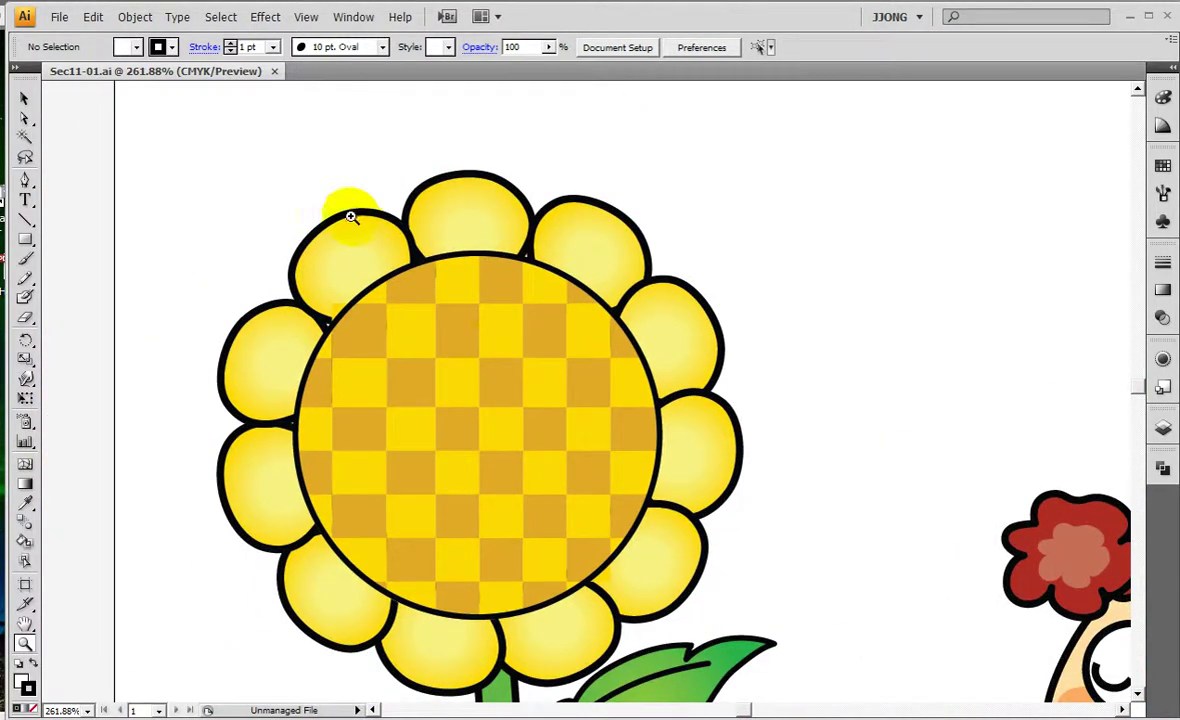
pyautogui.moveTo(310, 167)
pyautogui.mouseDown()
pyautogui.moveTo(430, 145)
pyautogui.moveTo(535, 190)
pyautogui.moveTo(342, 198)
pyautogui.moveTo(489, 352)
pyautogui.mouseUp()
pyautogui.press('Escape')
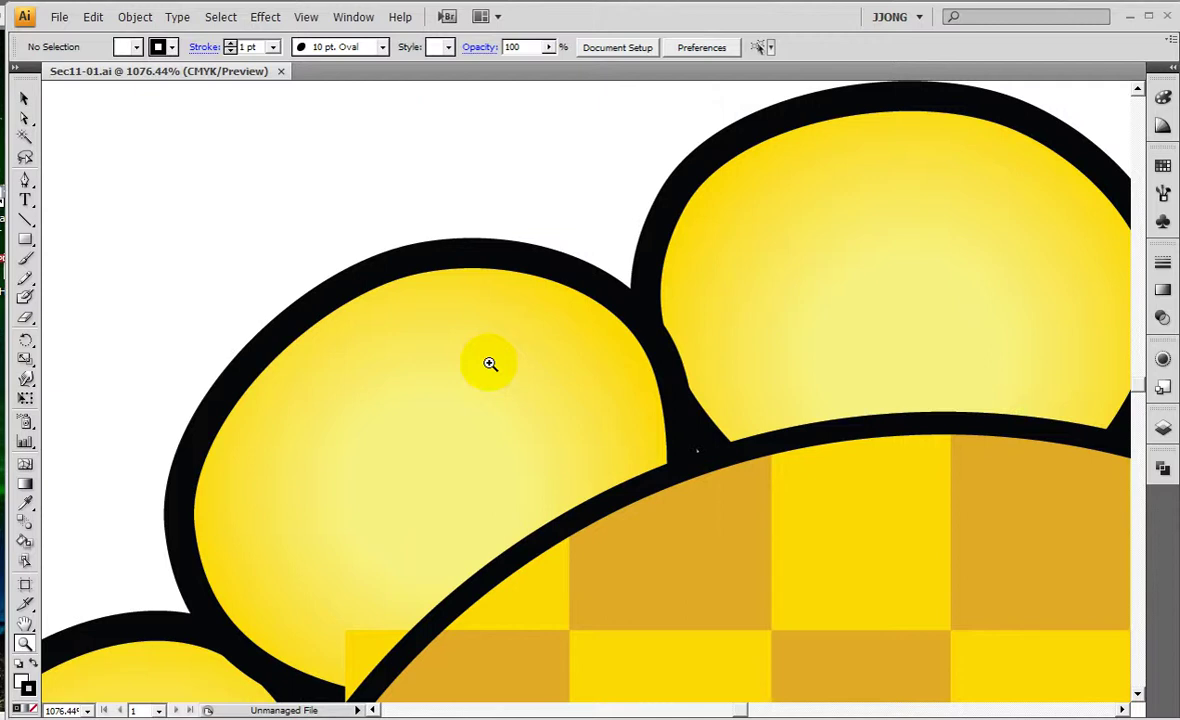
pyautogui.moveTo(356, 202); pyautogui.dragTo(381, 291)
pyautogui.click(381, 291)
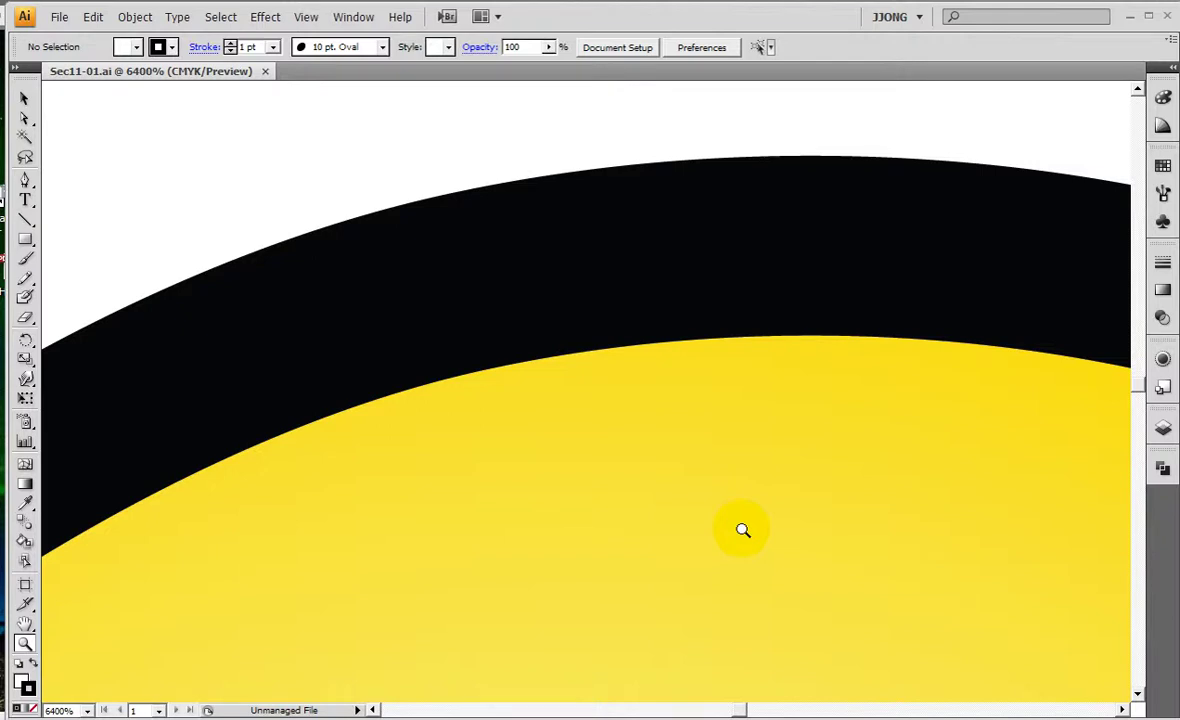
# Show the artwork at 100%, zoom in and out on the watering can, and pan the artboard
pyautogui.hotkey('ctrl', '1')
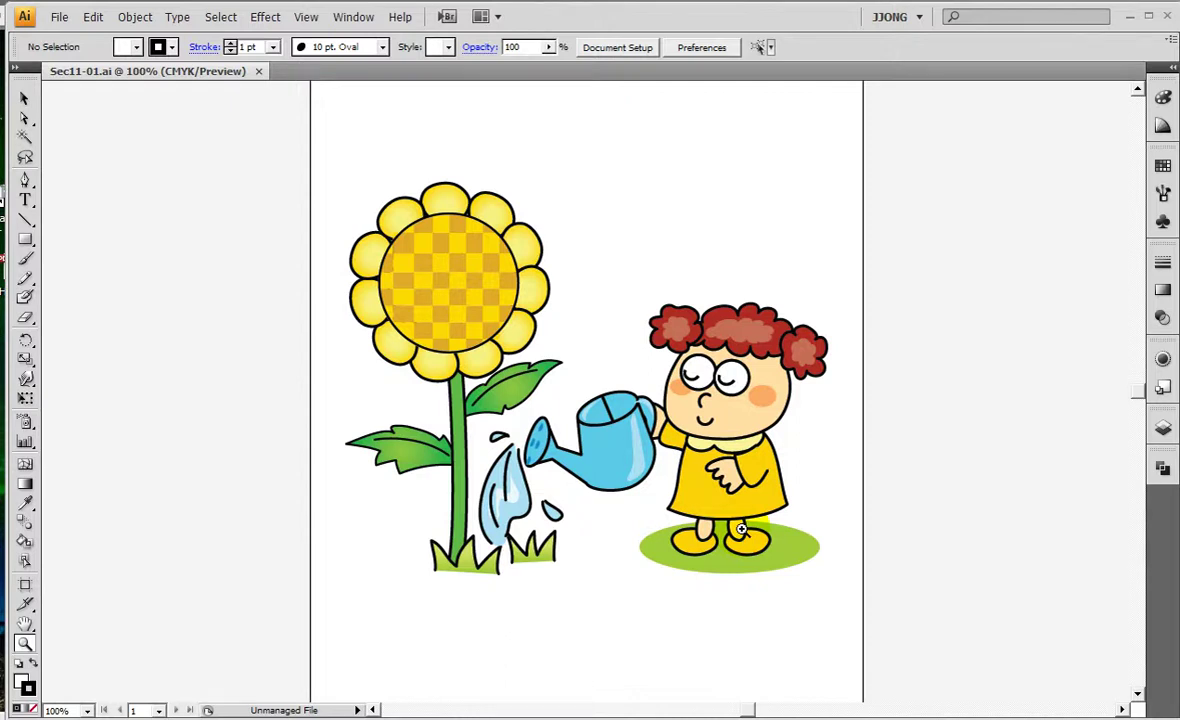
pyautogui.click(745, 535)
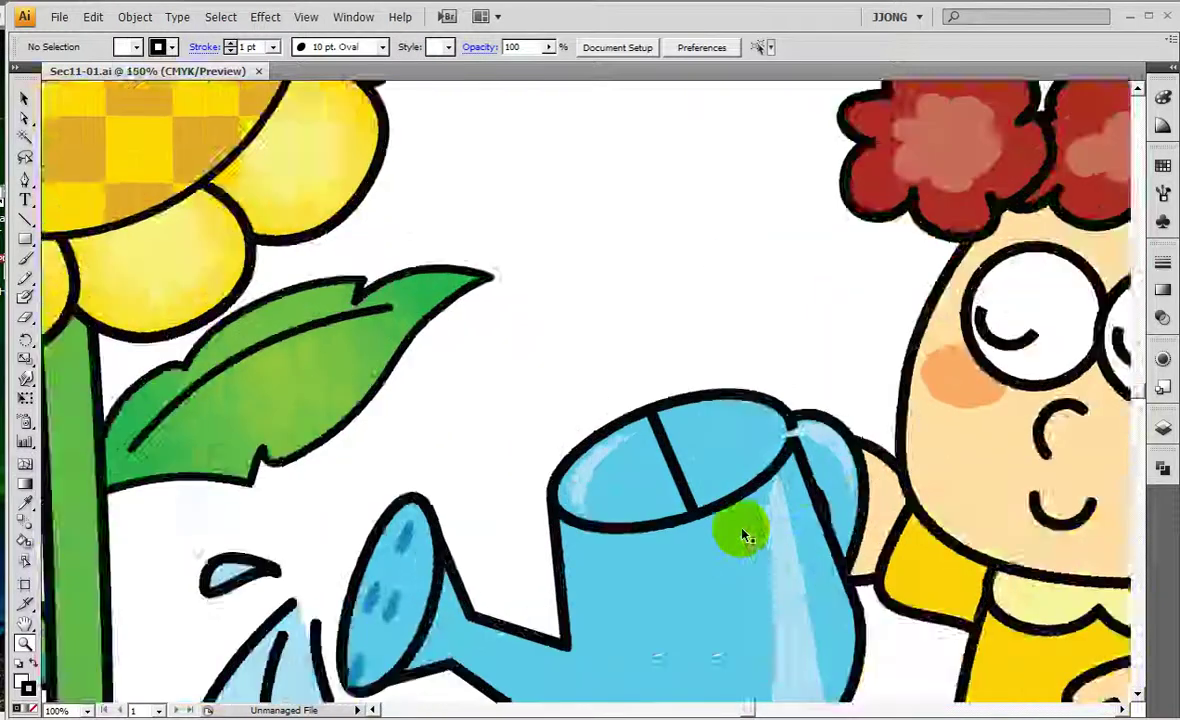
pyautogui.click(745, 535)
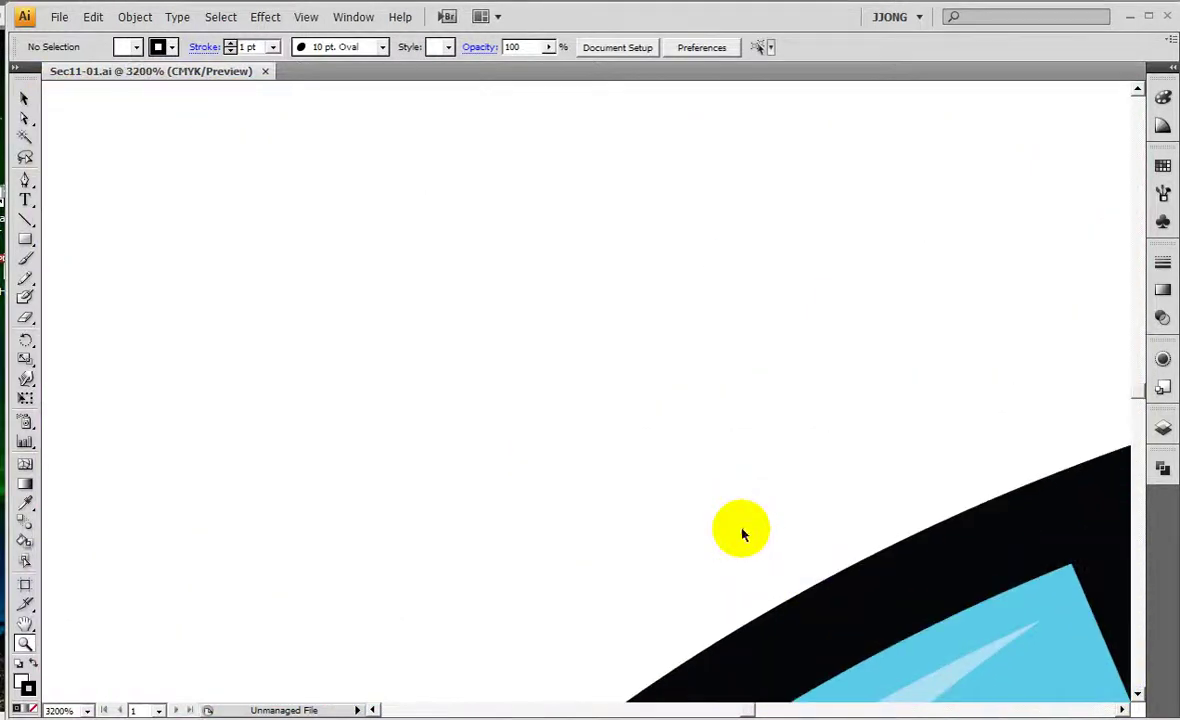
pyautogui.keyDown('alt'); pyautogui.click(743, 535); pyautogui.keyUp('alt')
pyautogui.keyDown('alt'); pyautogui.click(743, 535); pyautogui.keyUp('alt')
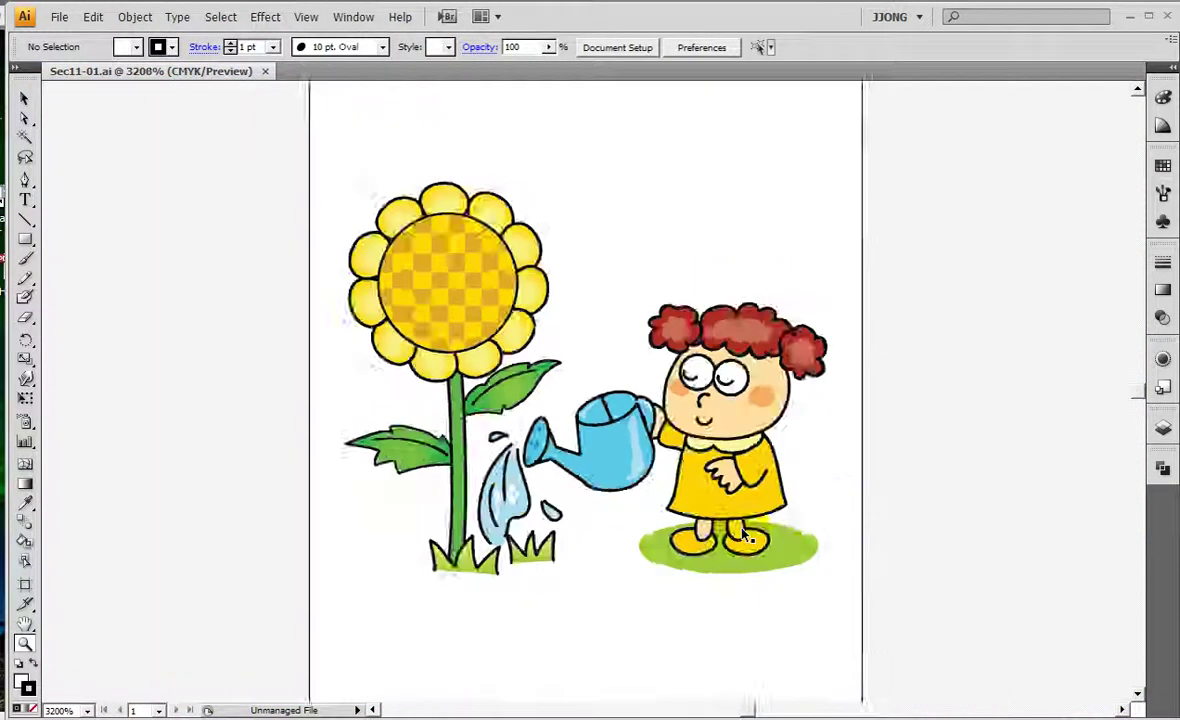
pyautogui.keyDown('alt'); pyautogui.click(743, 531); pyautogui.keyUp('alt')
pyautogui.keyDown('alt'); pyautogui.click(742, 530); pyautogui.keyUp('alt')
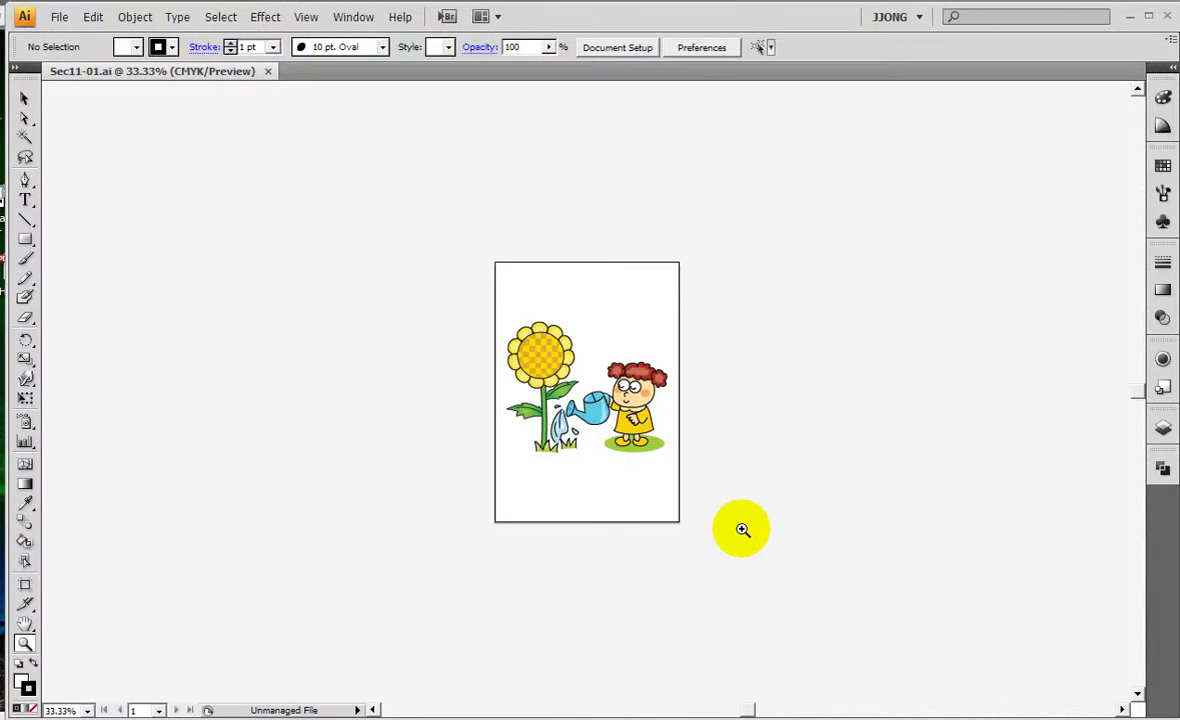
pyautogui.moveTo(719, 532)
pyautogui.mouseDown()
pyautogui.moveTo(895, 623)
pyautogui.moveTo(793, 614)
pyautogui.moveTo(961, 545)
pyautogui.moveTo(664, 550)
pyautogui.mouseUp()
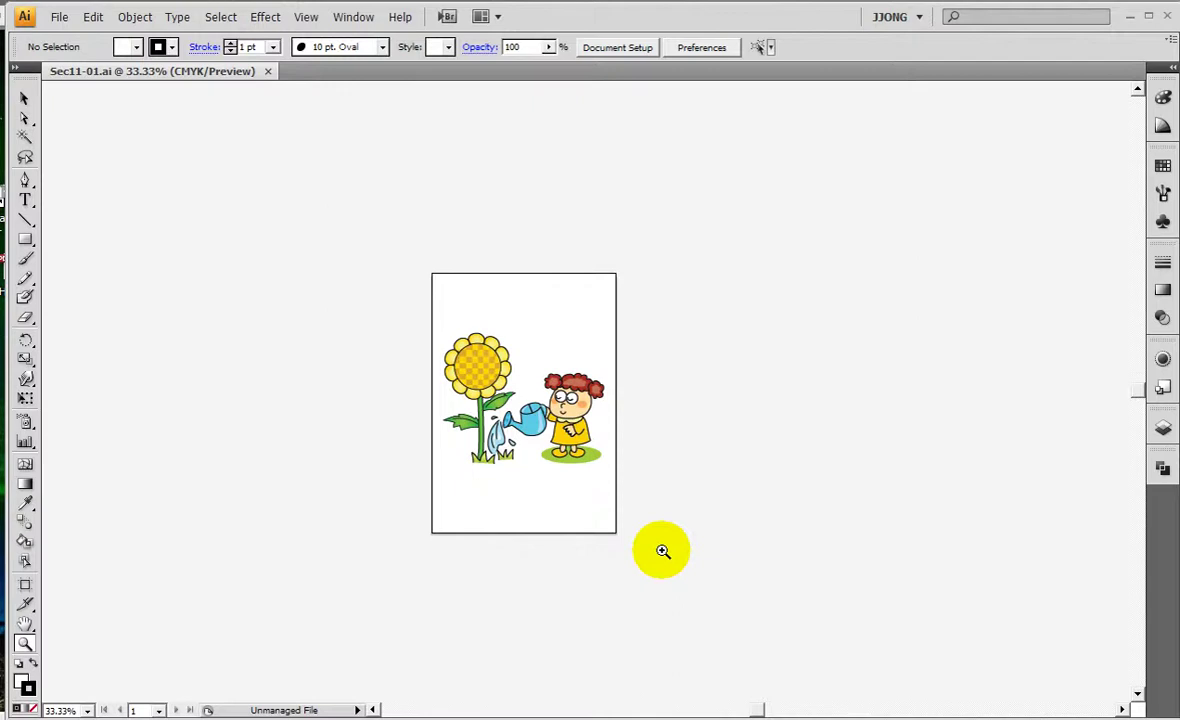
# Zoom in and out on the girl with Ctrl+plus and Ctrl+minus
pyautogui.hotkey('ctrl', '+')
pyautogui.hotkey('ctrl', '+')
pyautogui.hotkey('ctrl', '+')
pyautogui.hotkey('ctrl', '+')
pyautogui.hotkey('ctrl', '-')
pyautogui.hotkey('ctrl', '-')
pyautogui.hotkey('ctrl', '-')
pyautogui.hotkey('ctrl', '-')
pyautogui.hotkey('ctrl', '-')
pyautogui.hotkey('ctrl', '+')
pyautogui.hotkey('ctrl', '+')
pyautogui.hotkey('ctrl', '+')
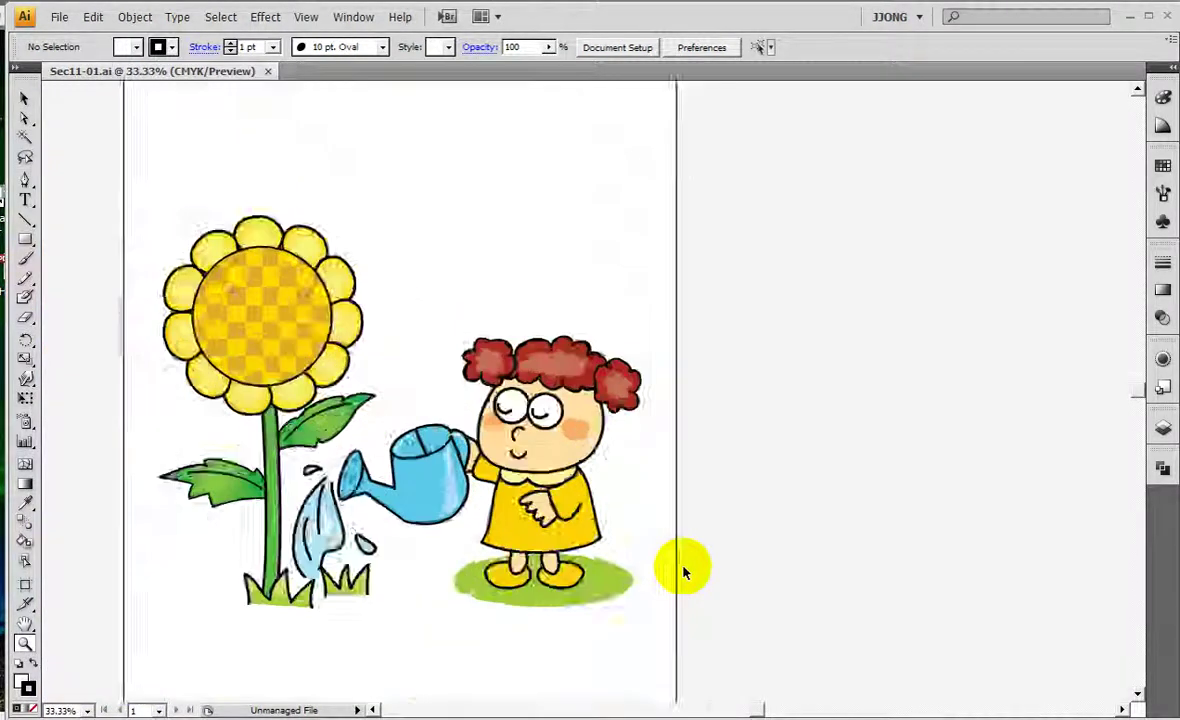
pyautogui.hotkey('ctrl', '+')
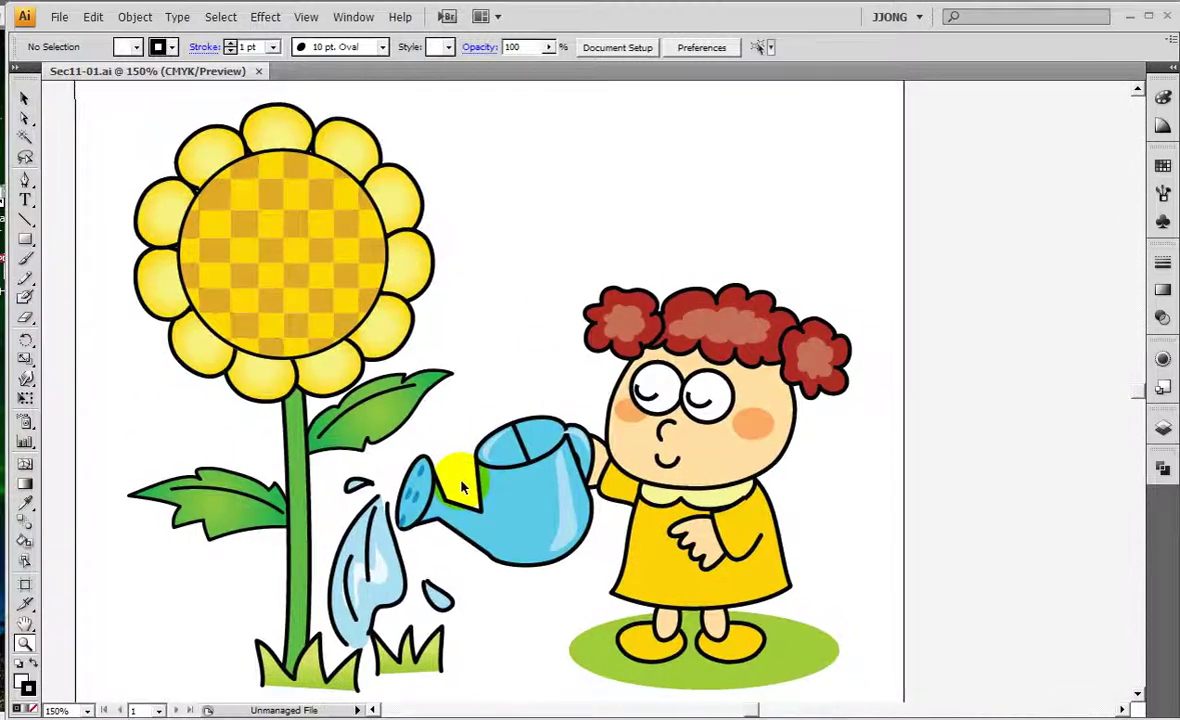
pyautogui.hotkey('ctrl', '-')
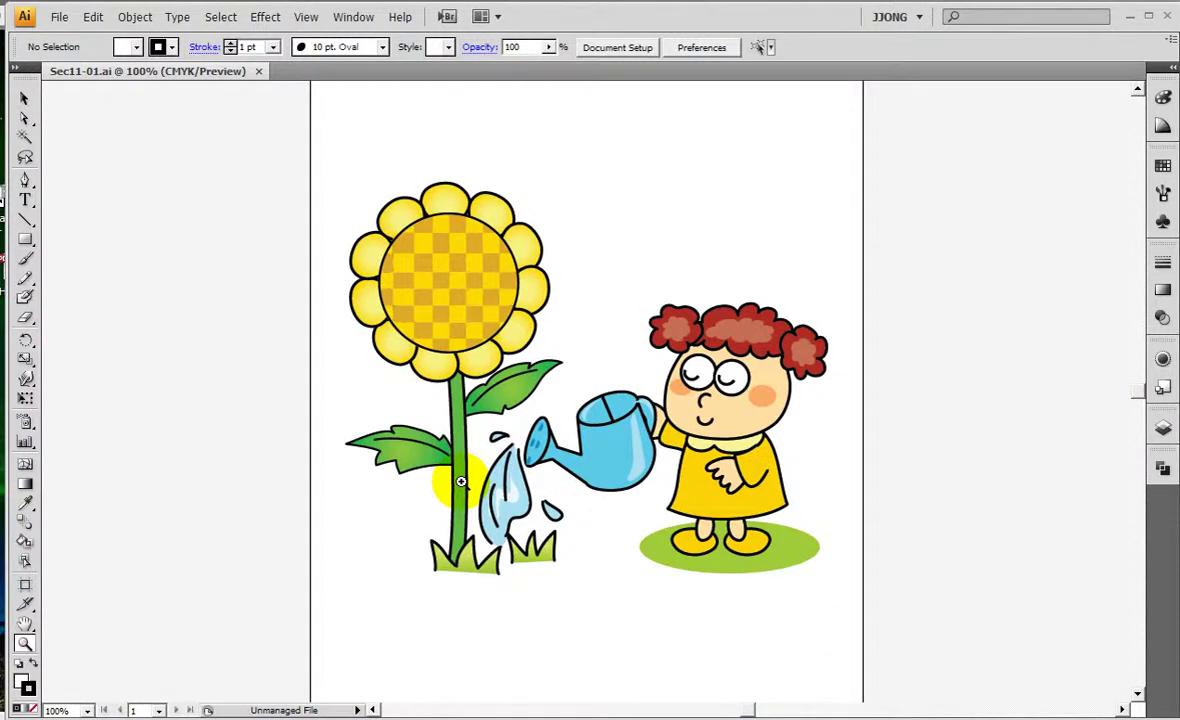